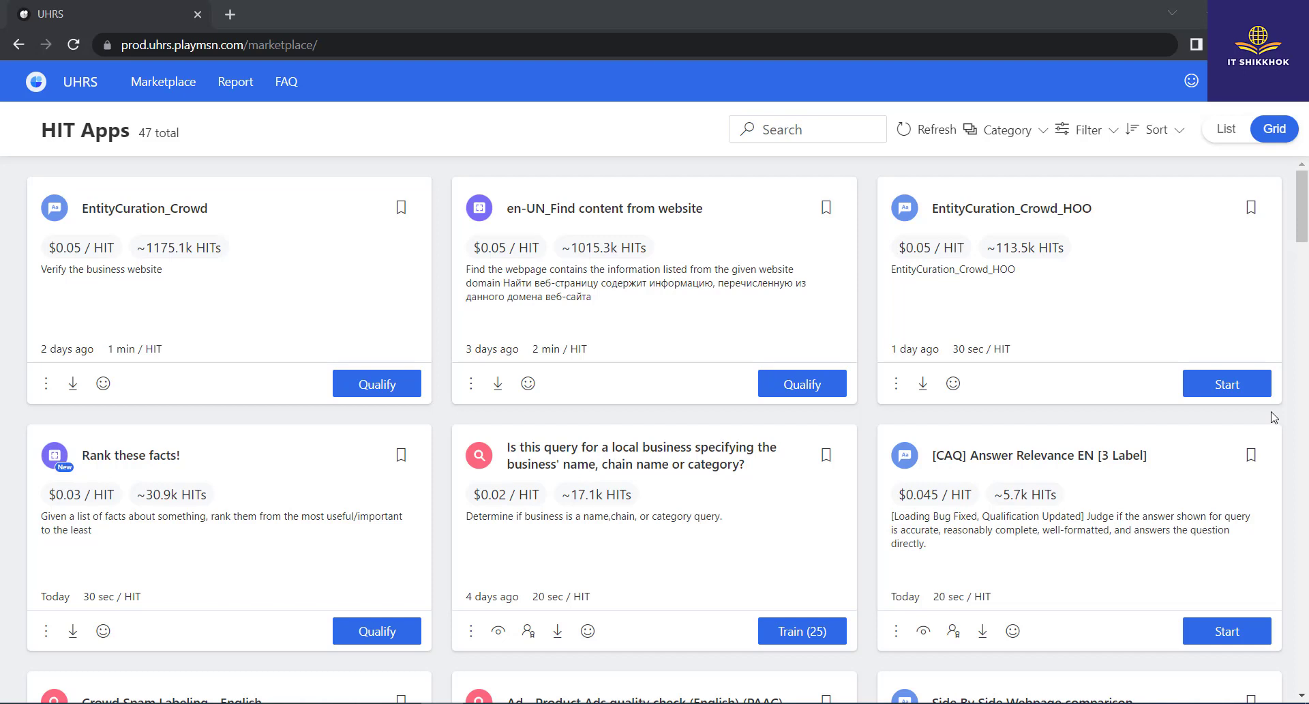
Search the marketplace for "Hours Of Operation" and start the en-IE_Business Hours Of Operation qualification test, confirming the guidelines were read
left_click(788, 131)
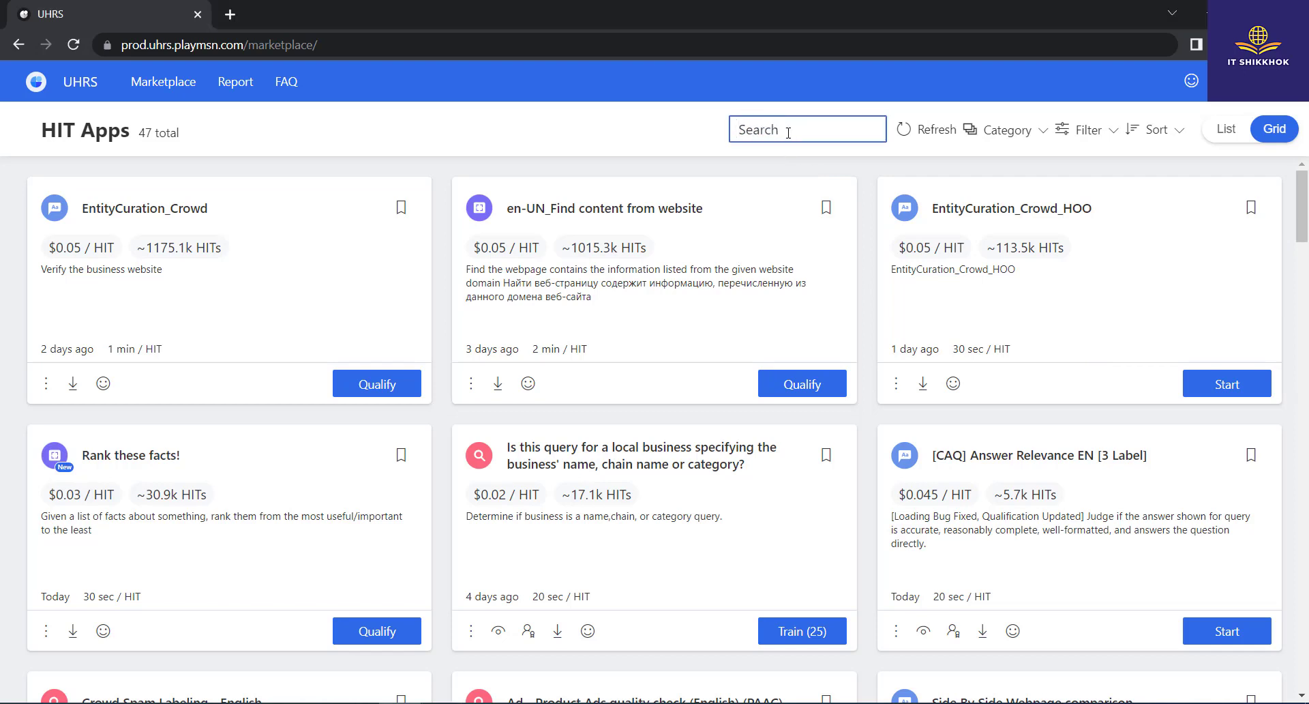
type("Hours Of Operation")
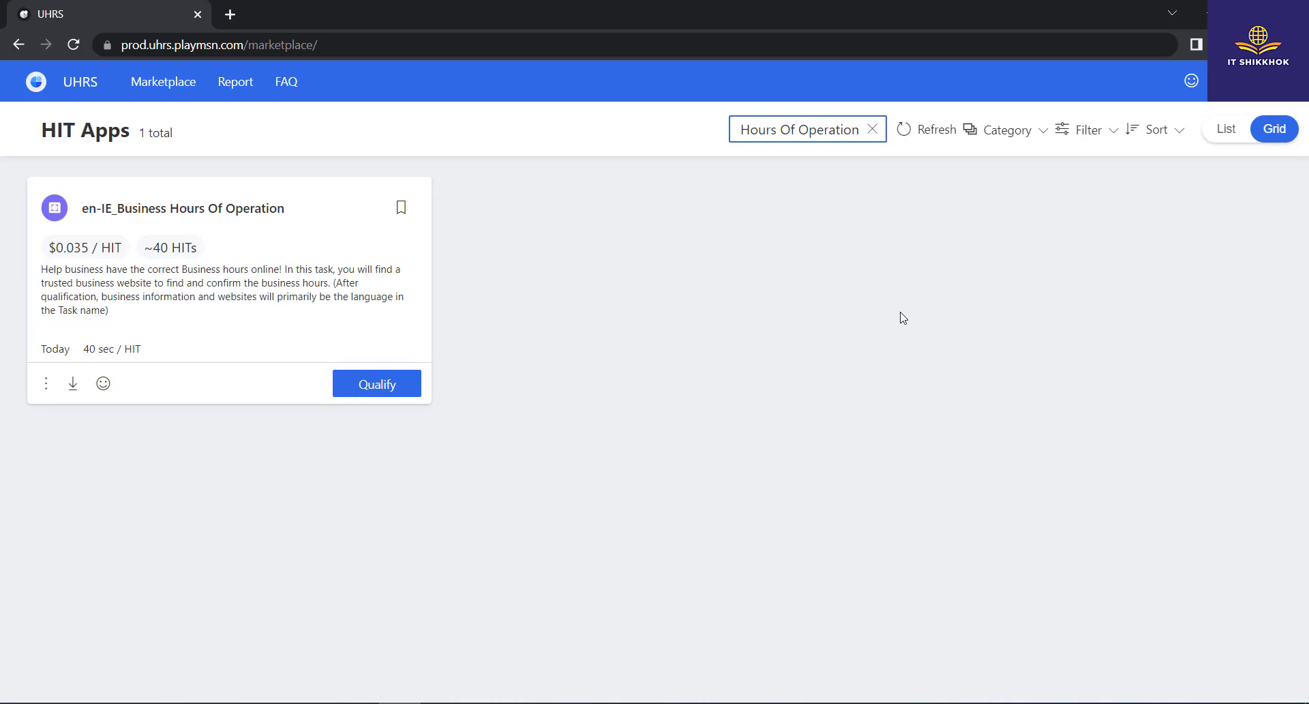
left_click(377, 385)
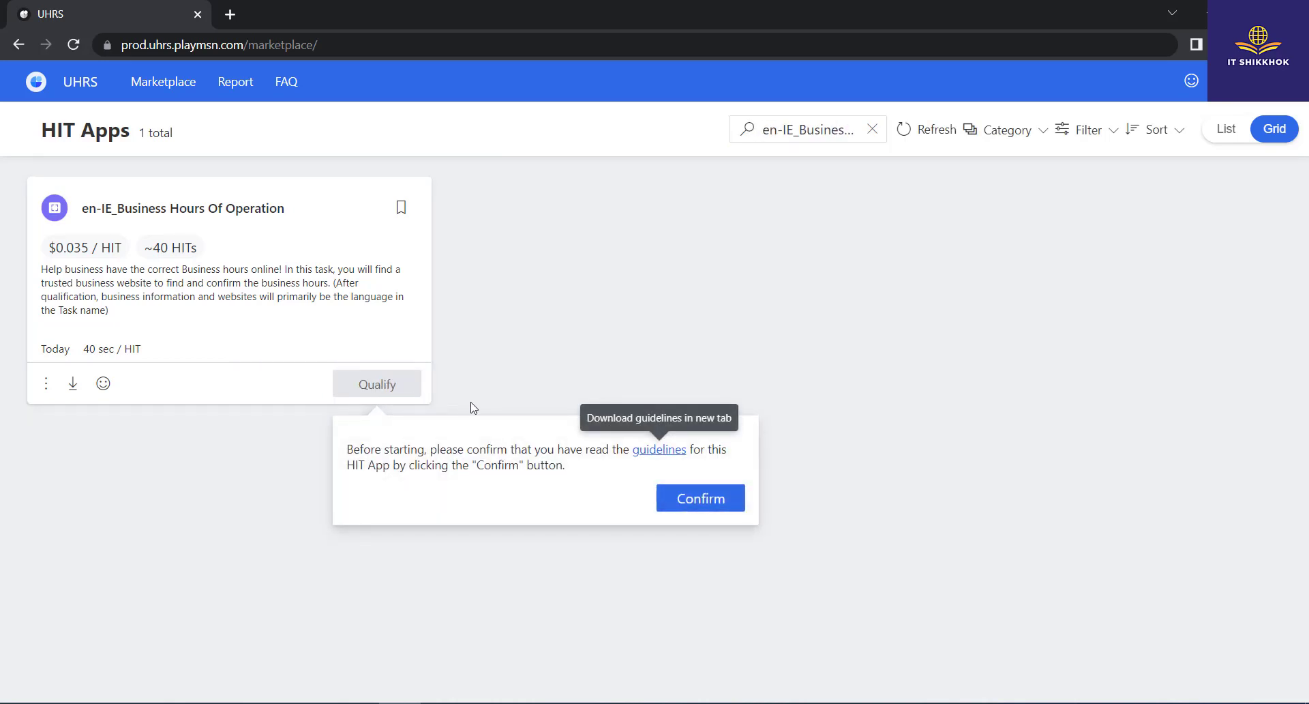
left_click(709, 503)
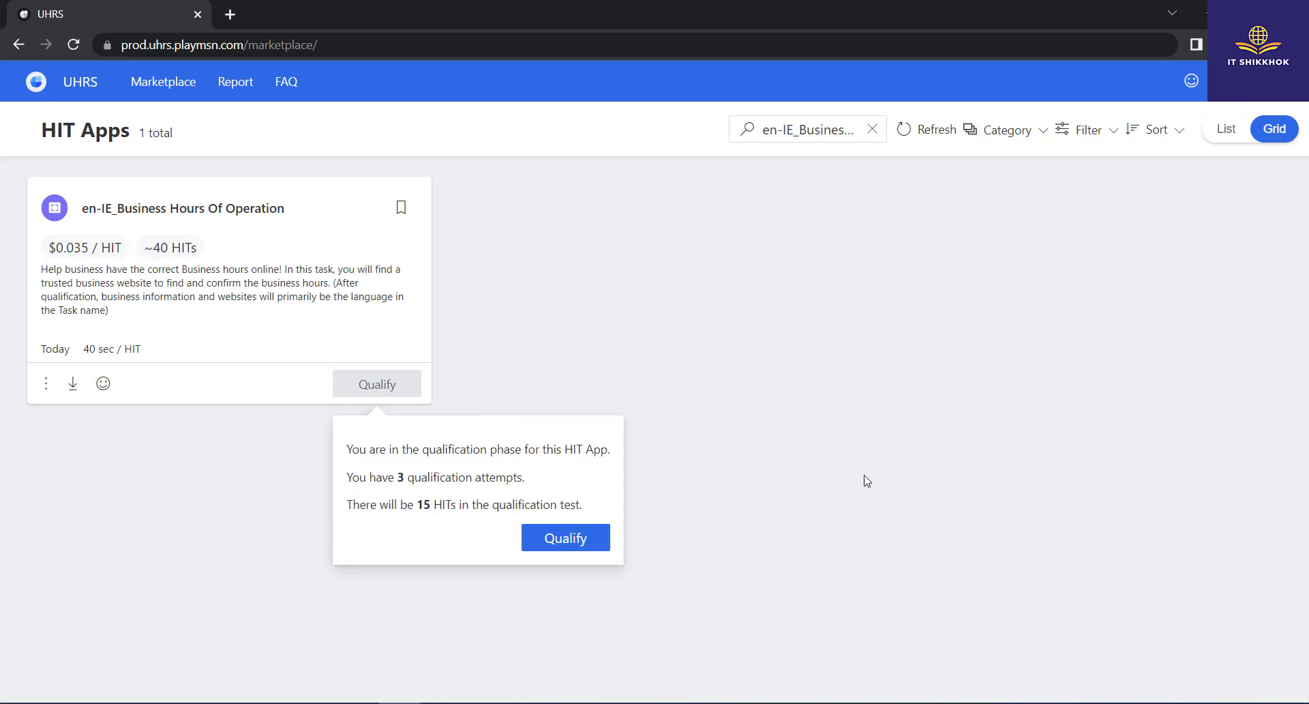
left_click(578, 547)
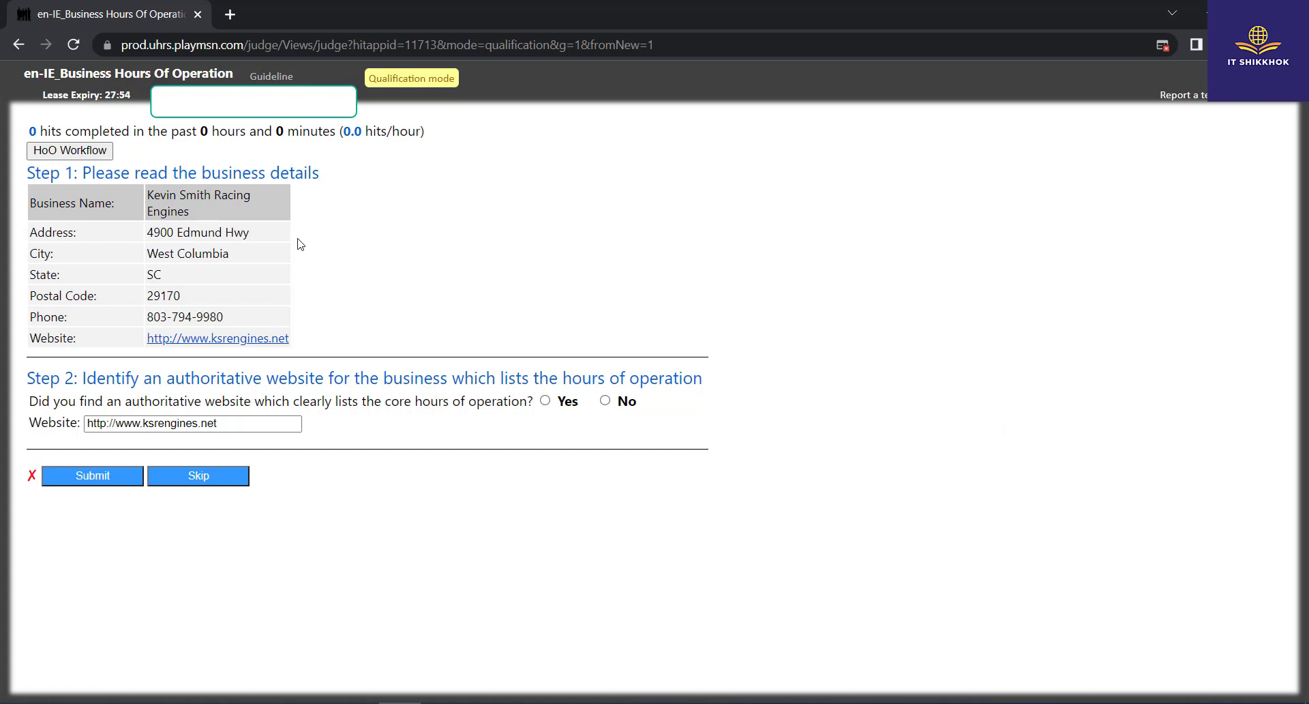
Submit the racing engines business with No for an authoritative hours website, and close the website window that opens
left_click_drag(148, 193, 254, 195)
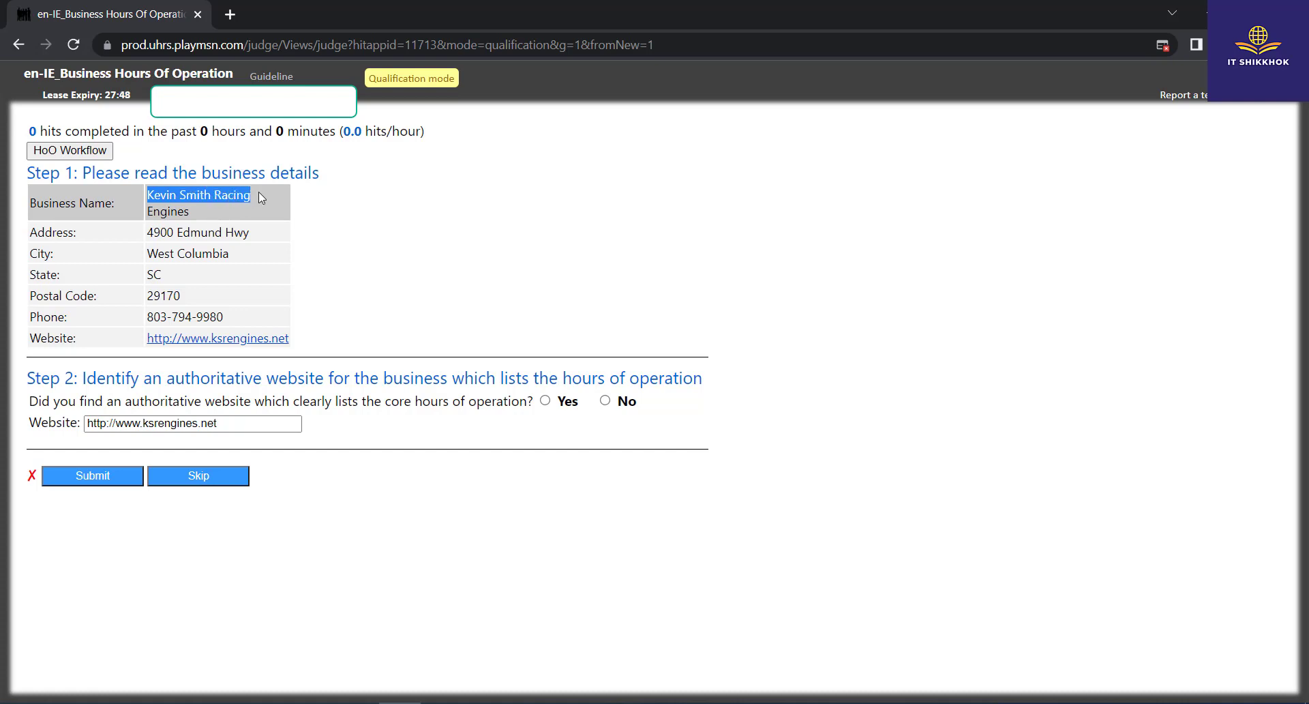
left_click(605, 402)
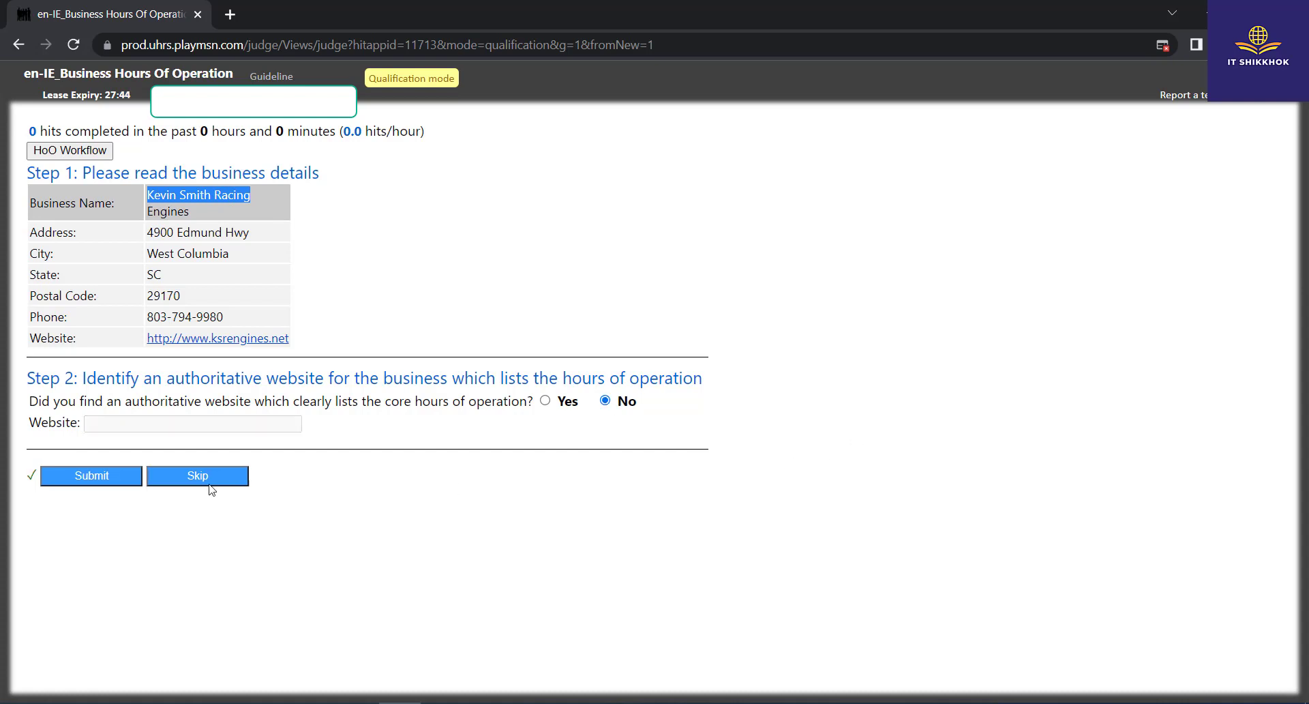
left_click(77, 481)
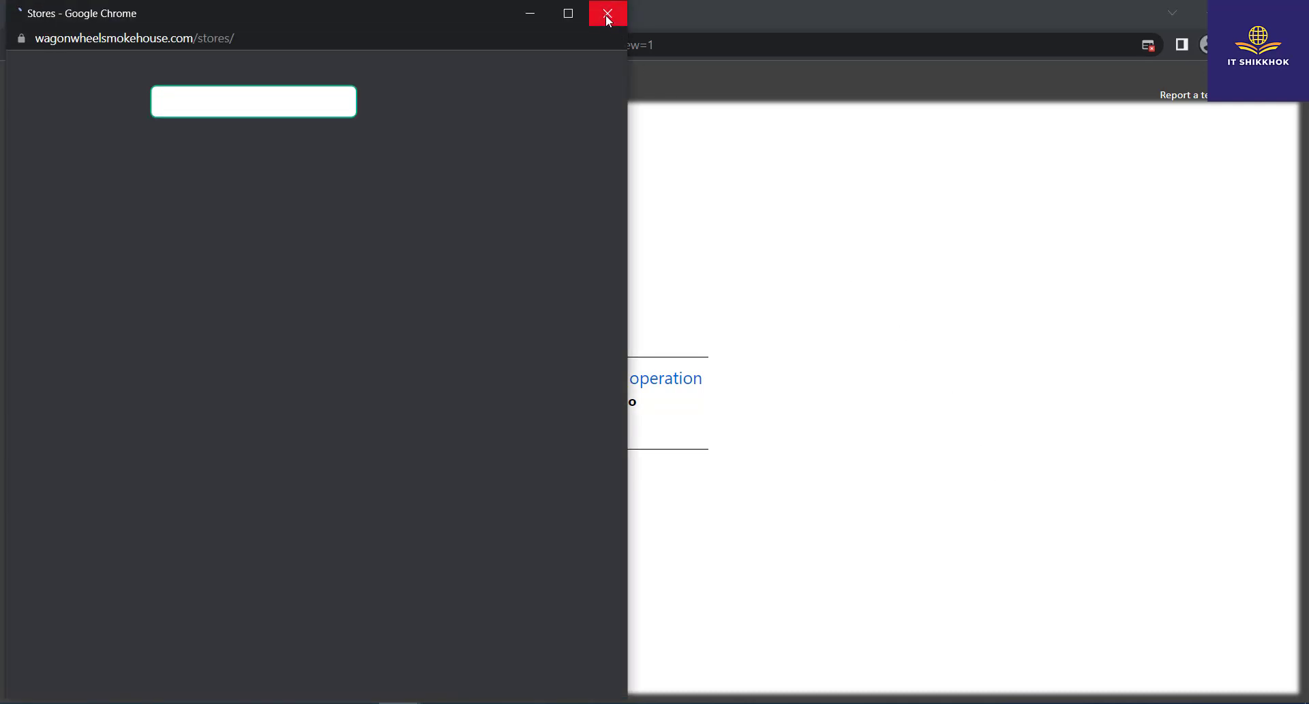
left_click(608, 13)
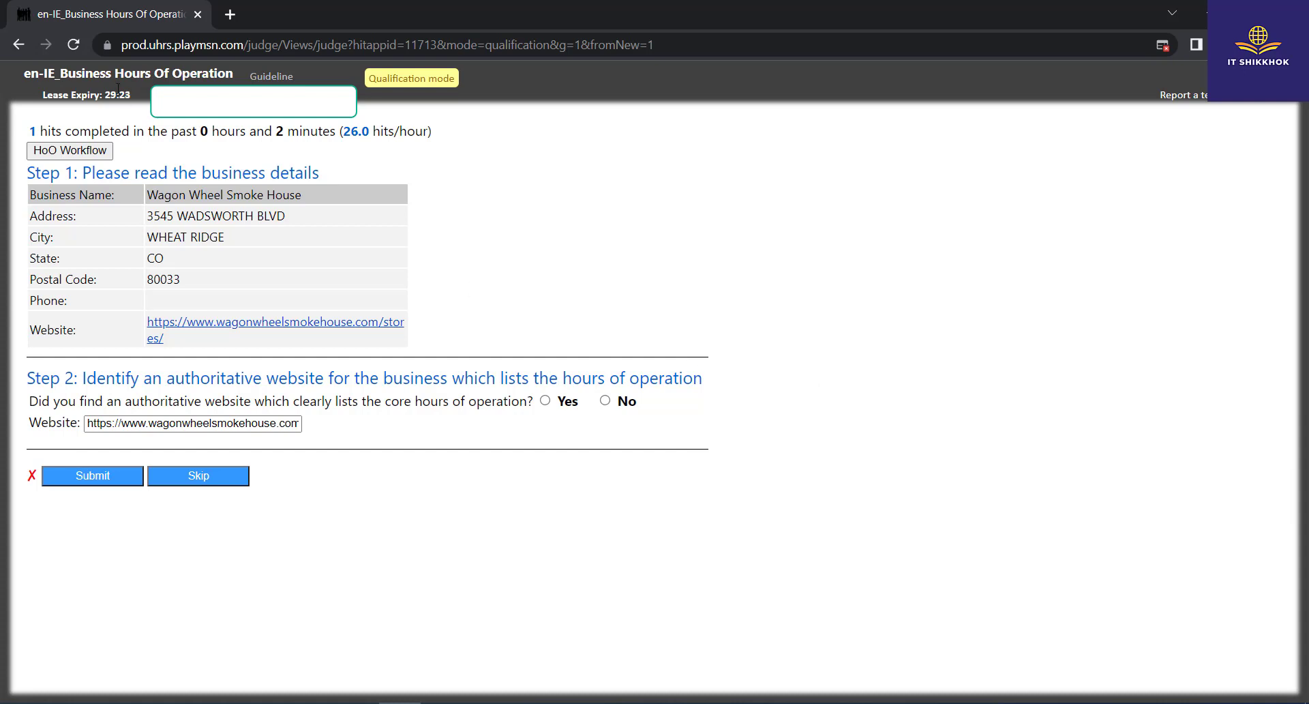
Reload the qualification page and submit No for an authoritative hours website for US Post Office, closing its website window
left_click(74, 45)
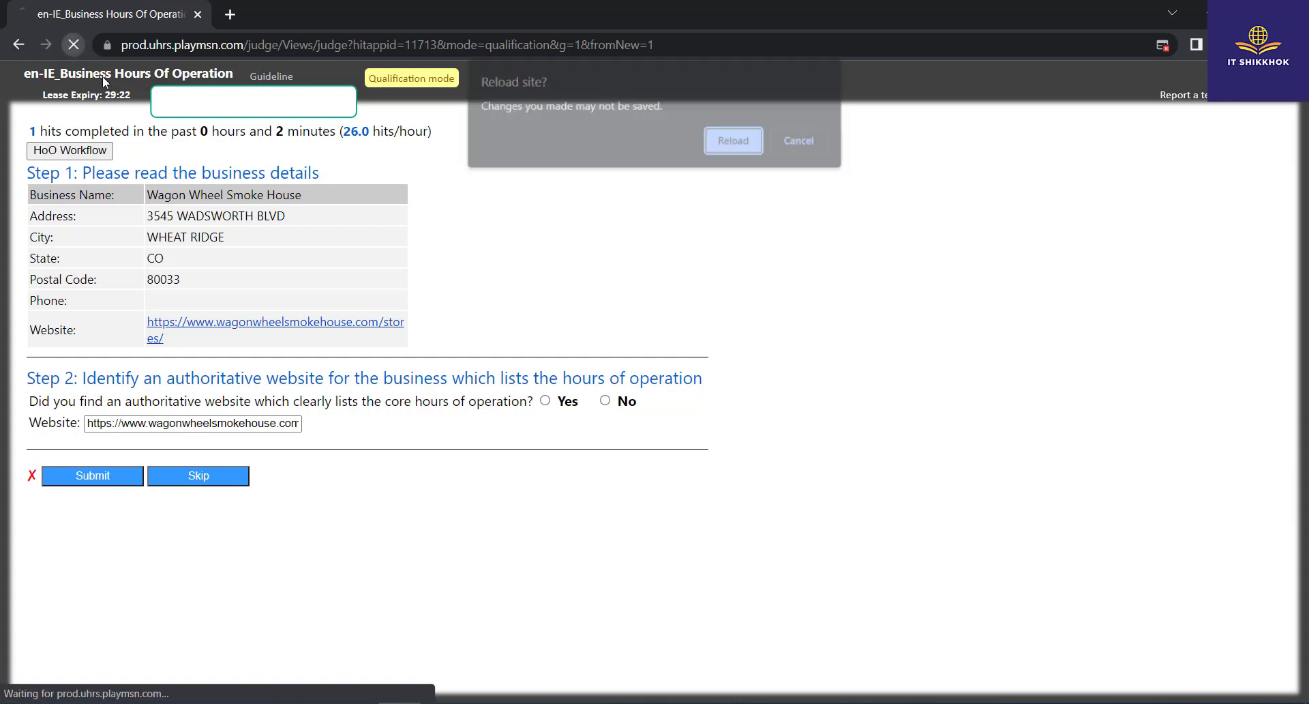
left_click(733, 142)
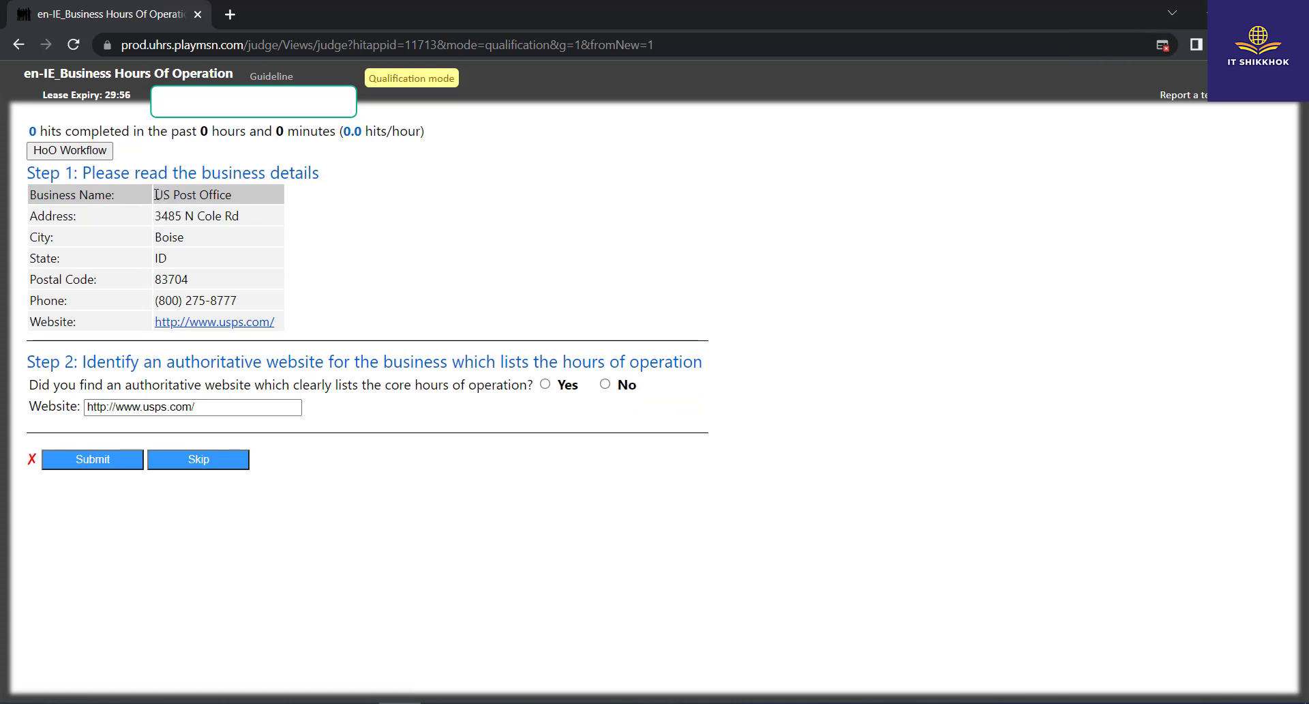
left_click_drag(155, 195, 248, 191)
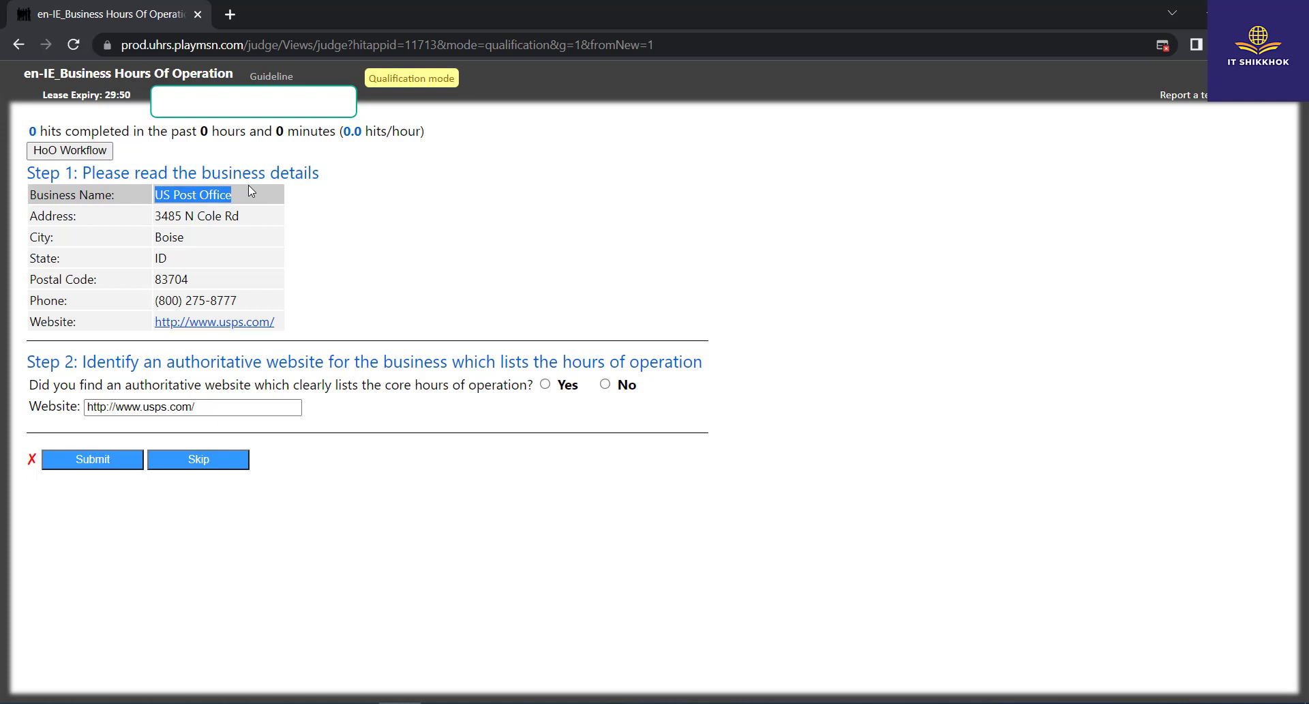
left_click(605, 385)
left_click(83, 461)
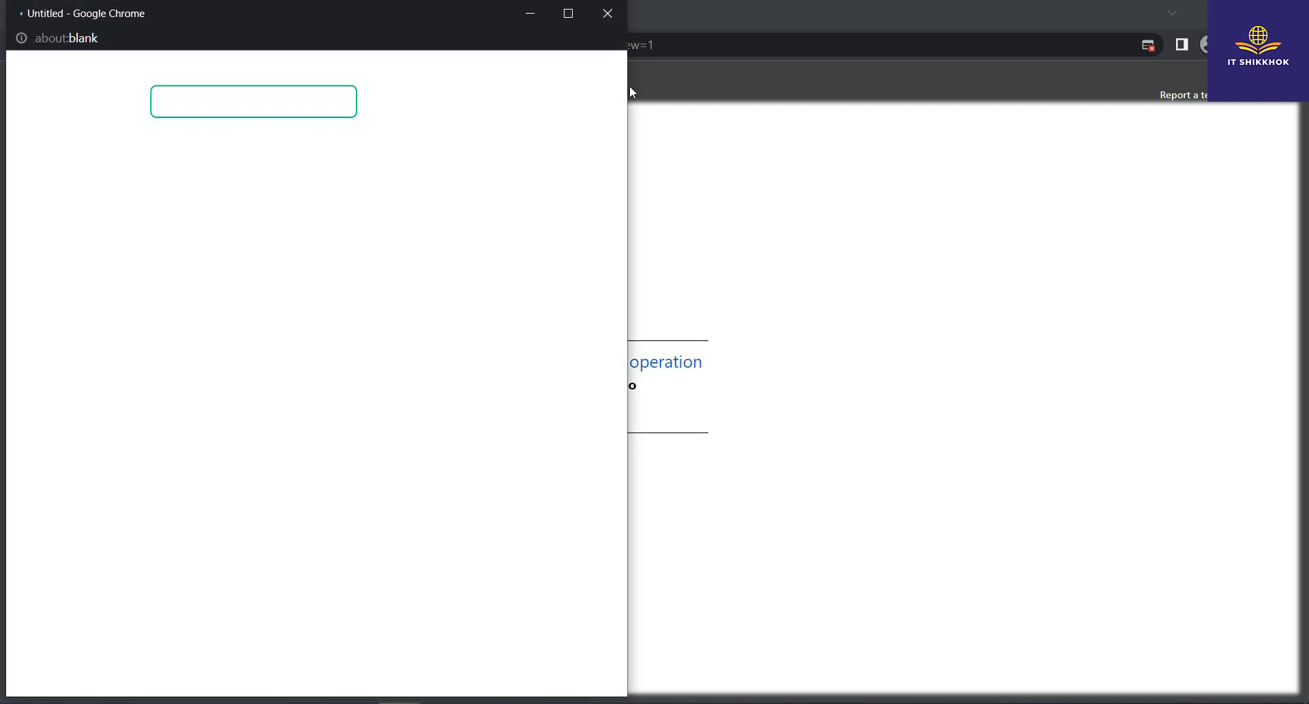
left_click(607, 11)
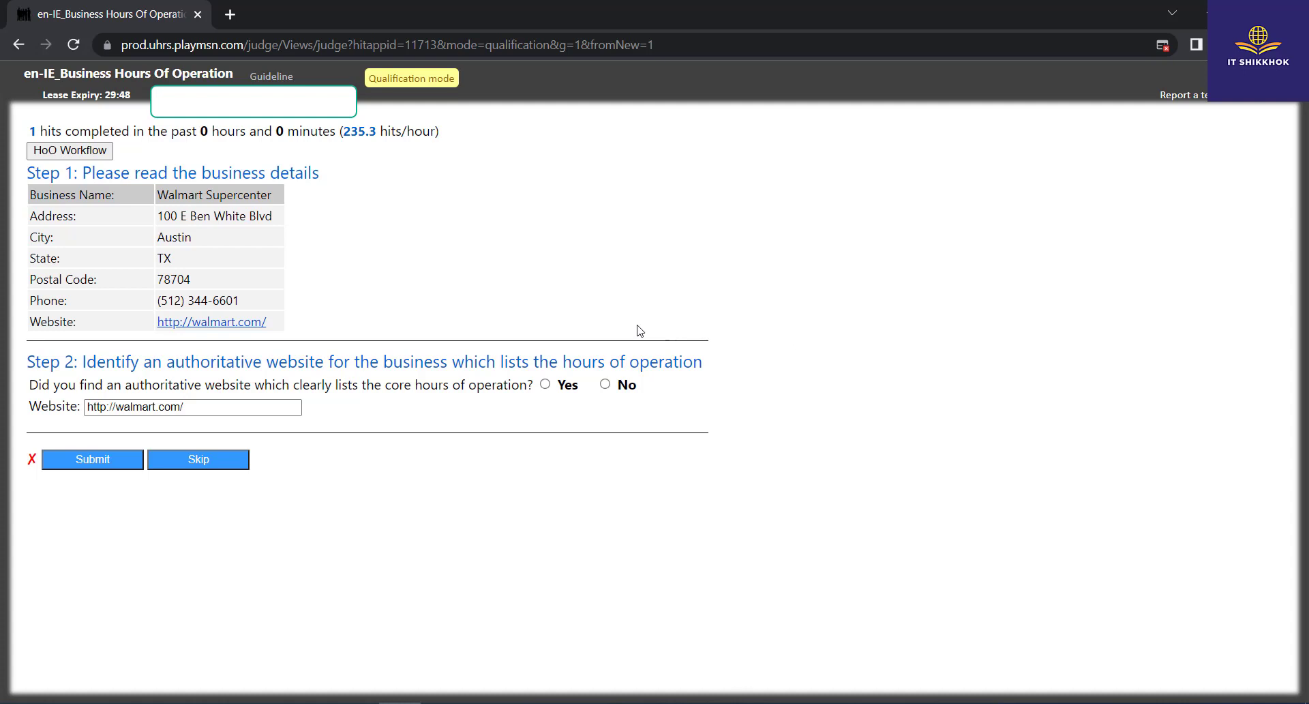
Submit No for an authoritative hours website for Walmart Supercenter in Austin and close the website window
left_click(605, 384)
left_click(112, 464)
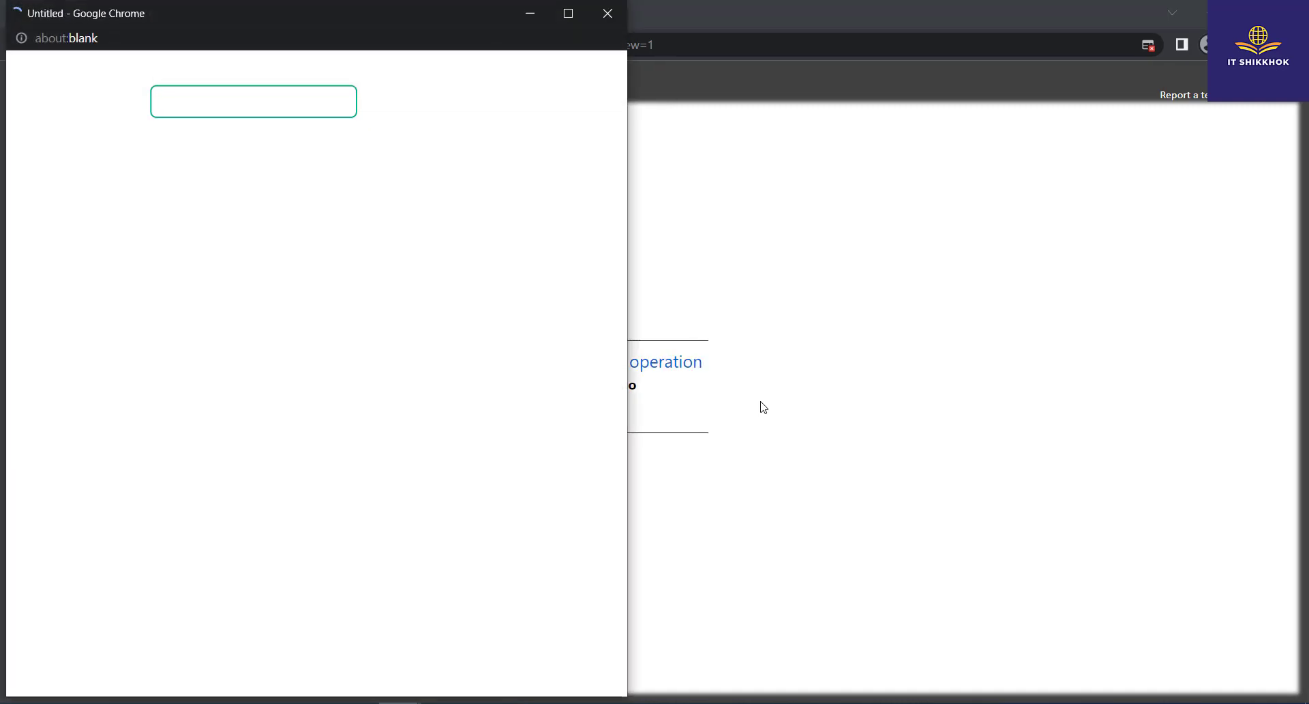
left_click(605, 11)
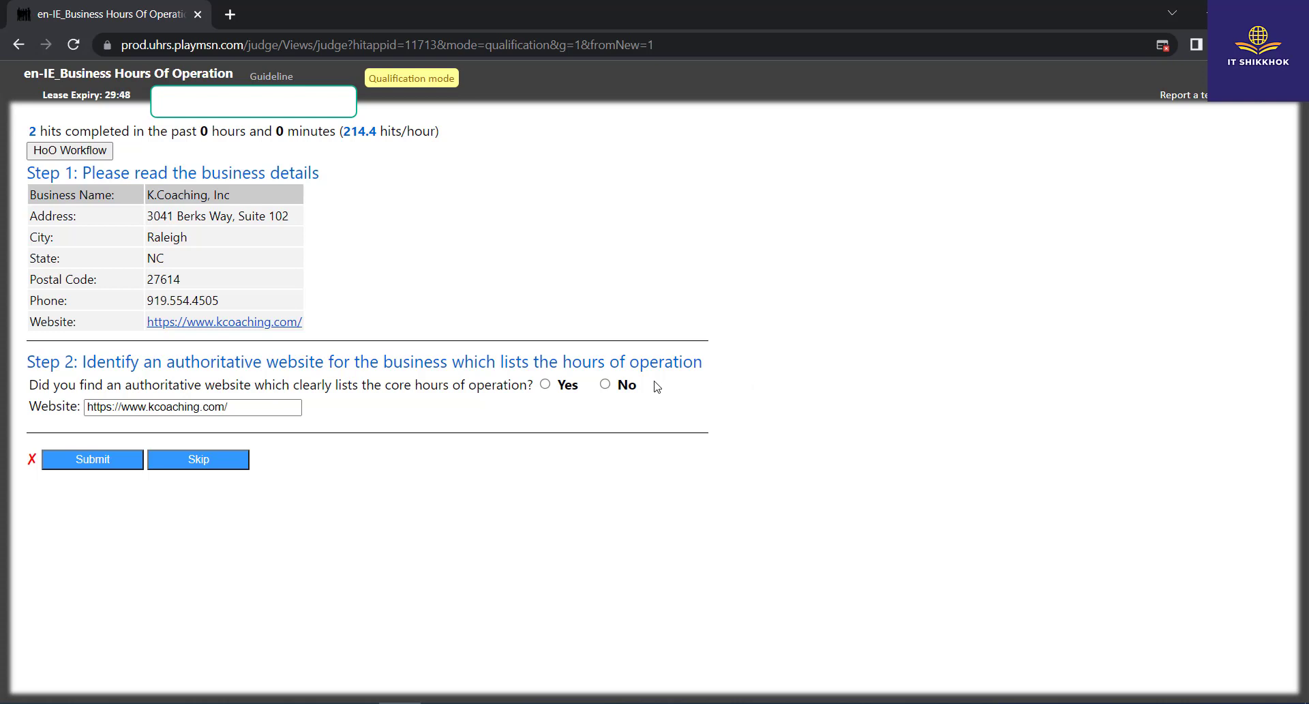
Submit No for an authoritative hours website for both K.Coaching, Inc and the Infinity Eyebrows business, closing the website window
left_click(604, 384)
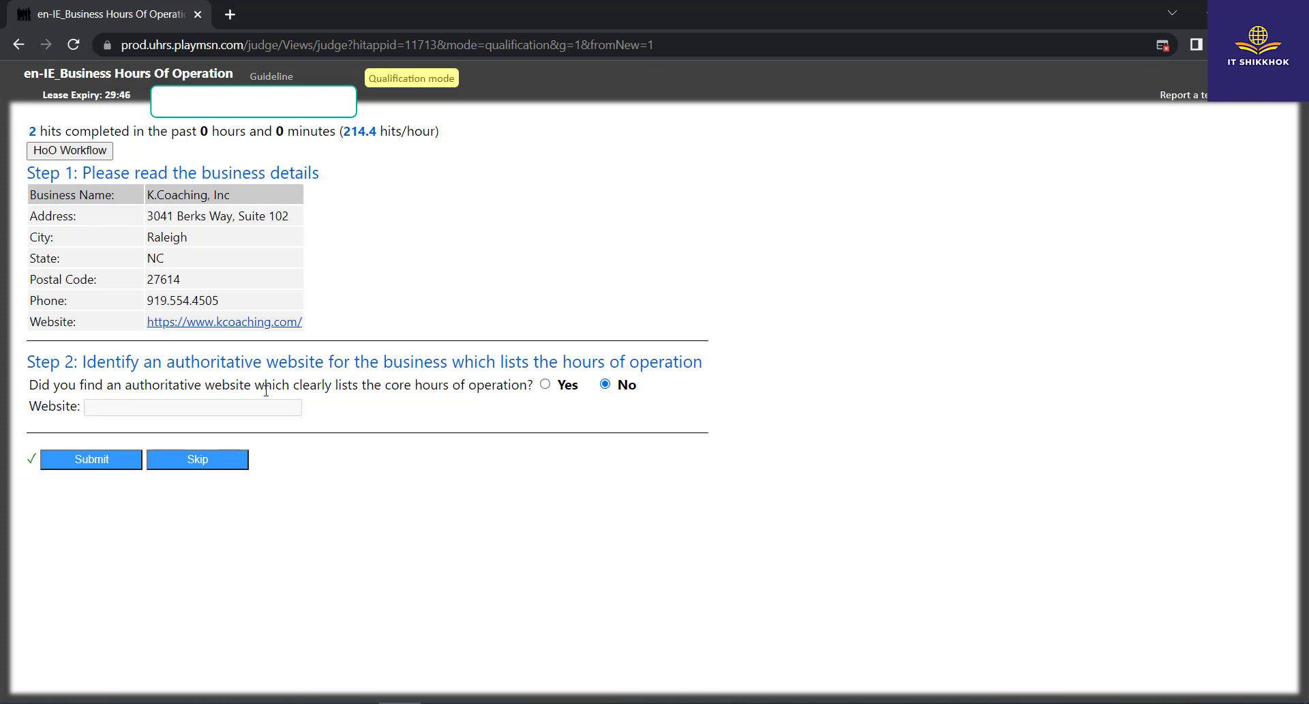
left_click(96, 455)
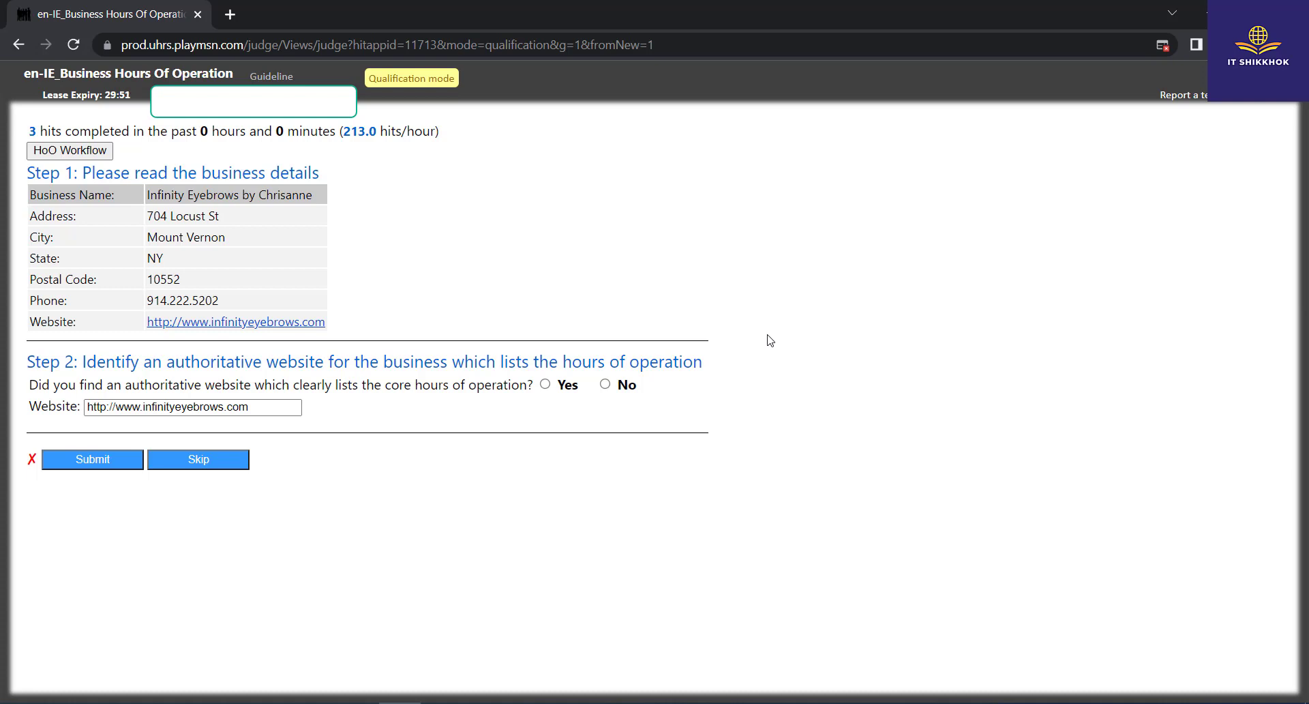
left_click(605, 384)
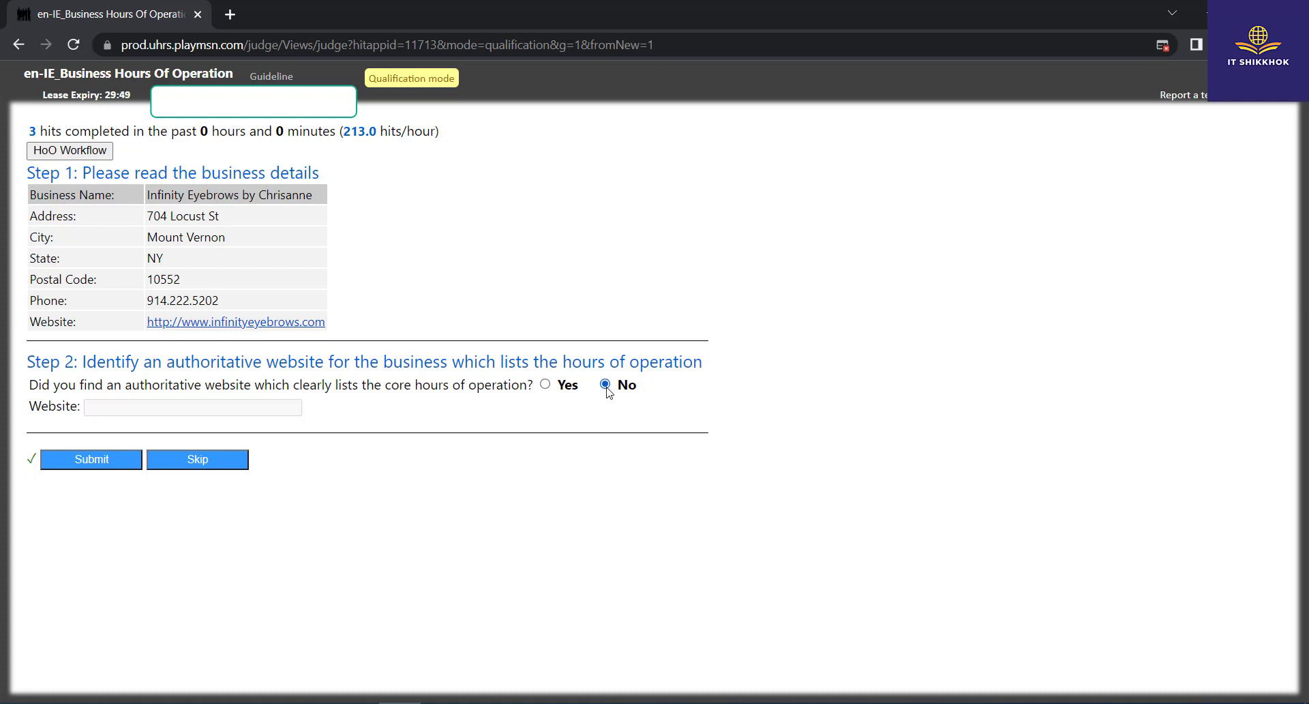
left_click(91, 458)
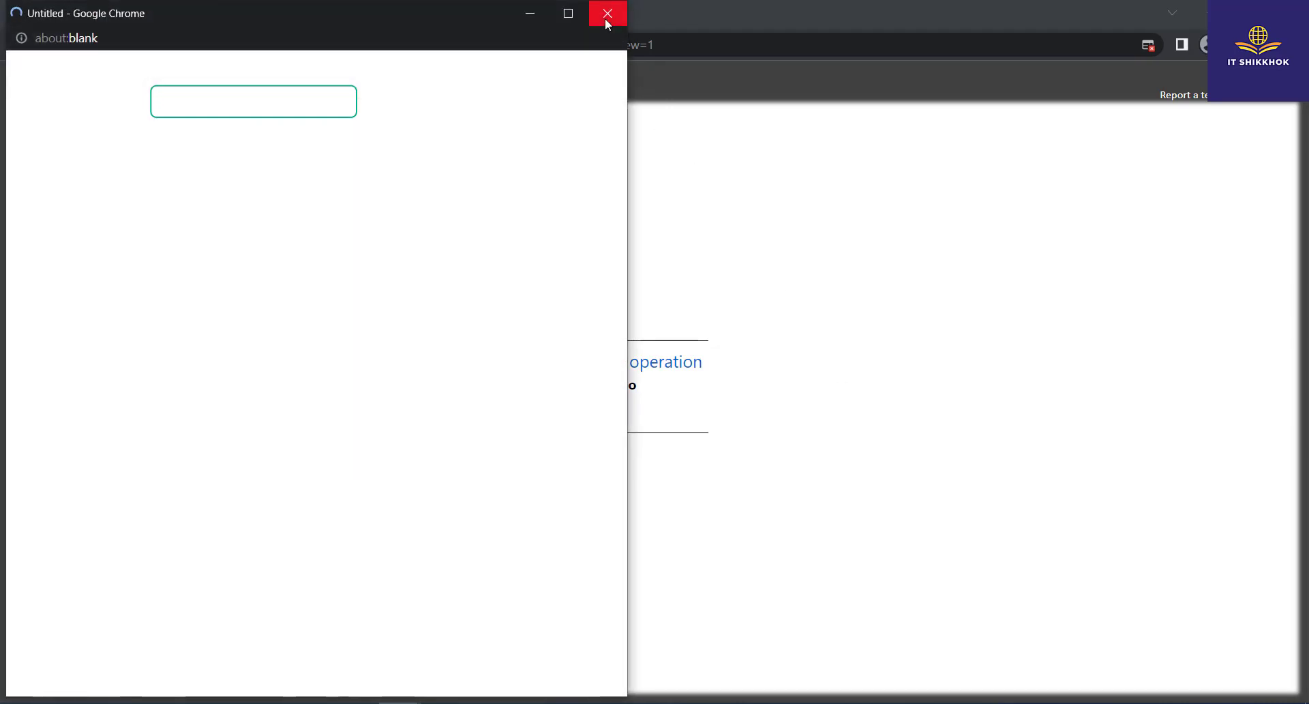
left_click(607, 15)
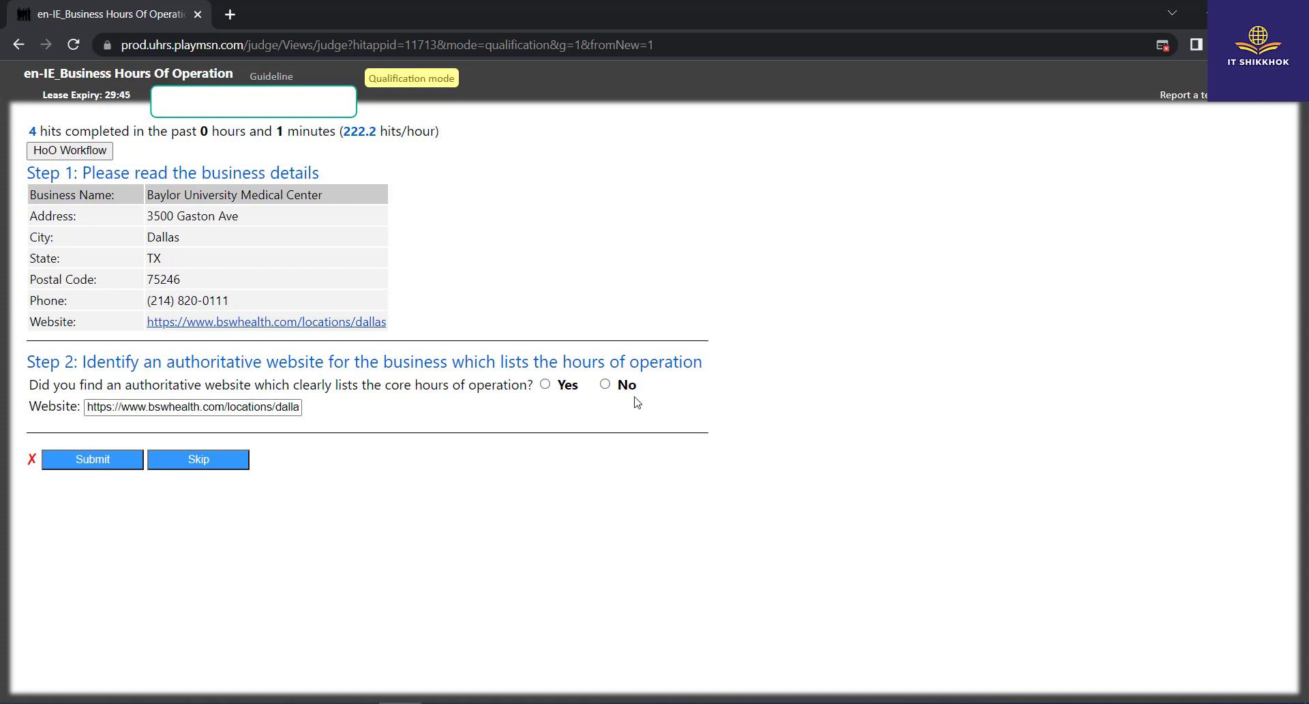
Answer Yes for Baylor University Medical Center's authoritative website, mark Monday through Sunday hours as Correct, and submit the judgment
left_click(551, 385)
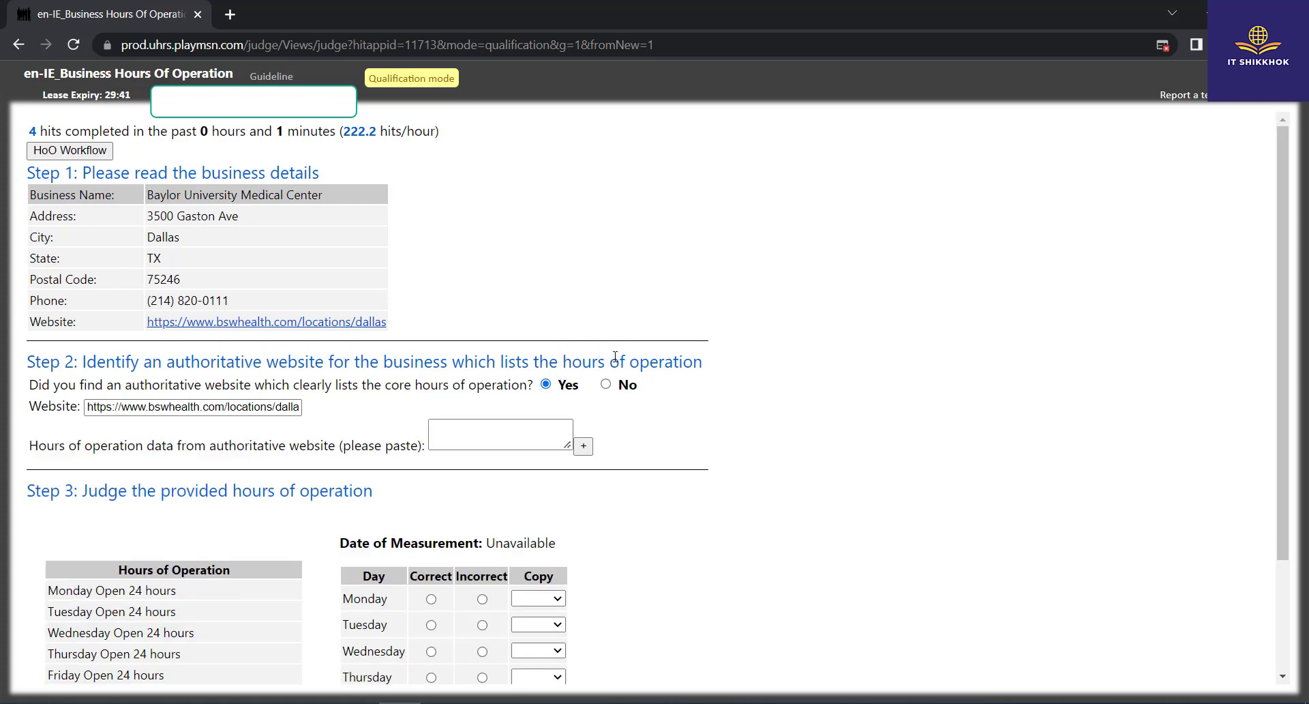
scroll(614, 341, "down", 2)
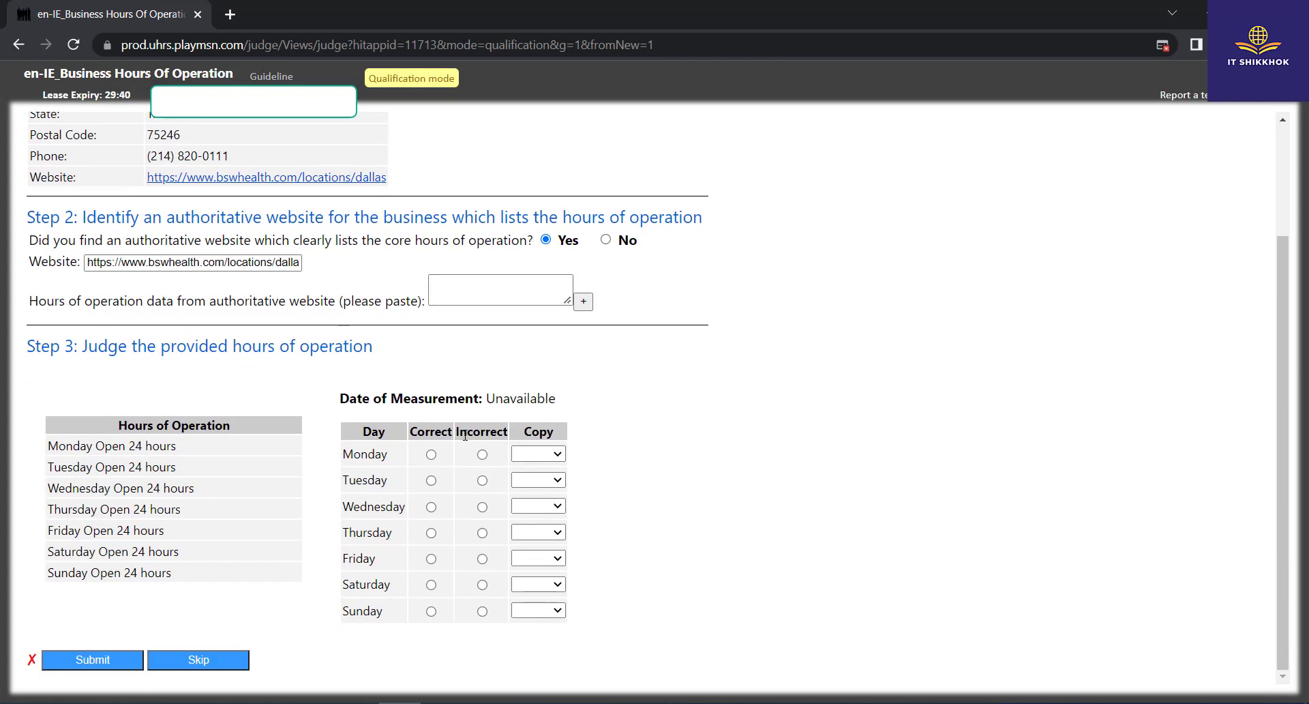
left_click(431, 454)
left_click(431, 480)
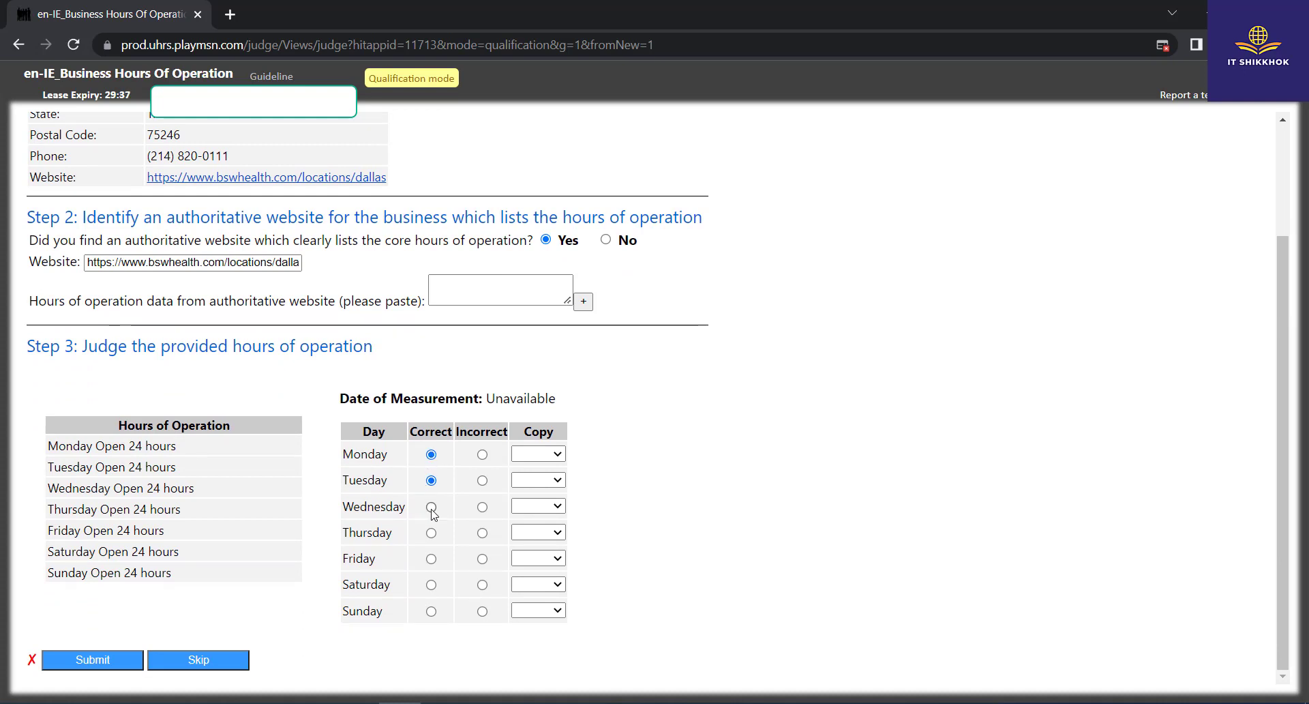
left_click(431, 507)
left_click(431, 533)
left_click(430, 558)
left_click(430, 584)
left_click(431, 611)
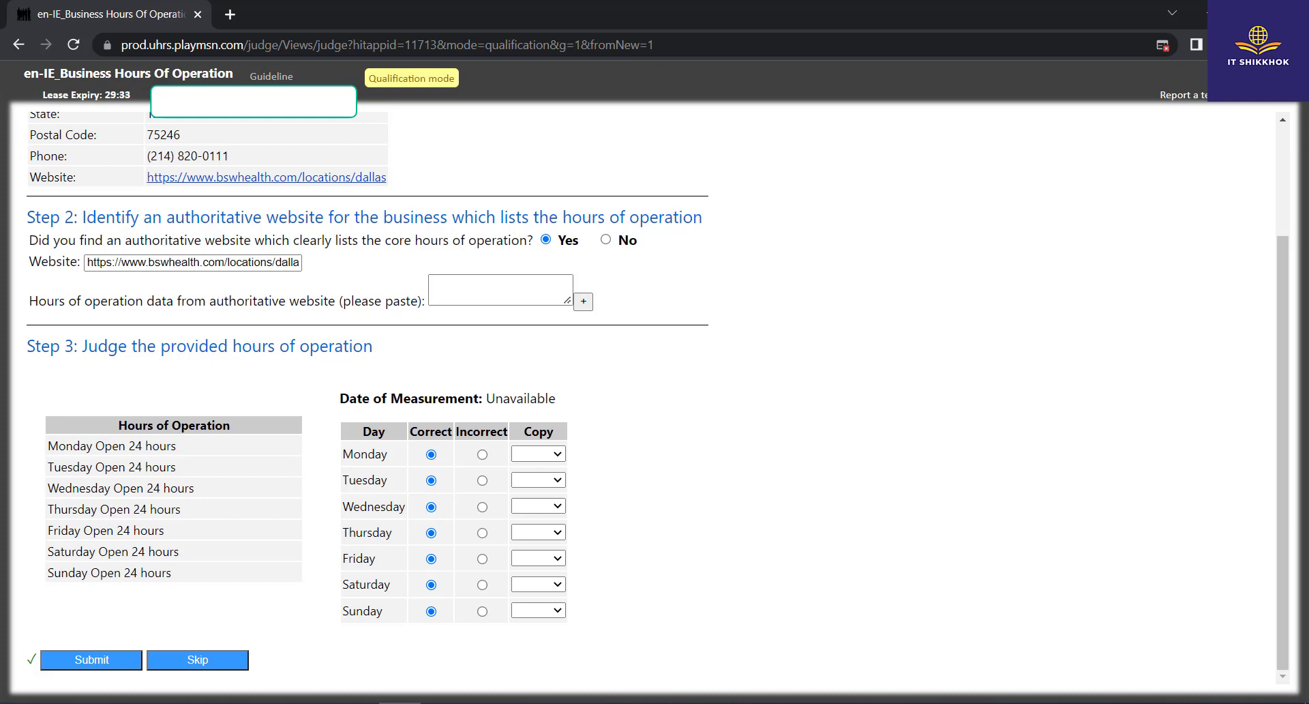
left_click(102, 660)
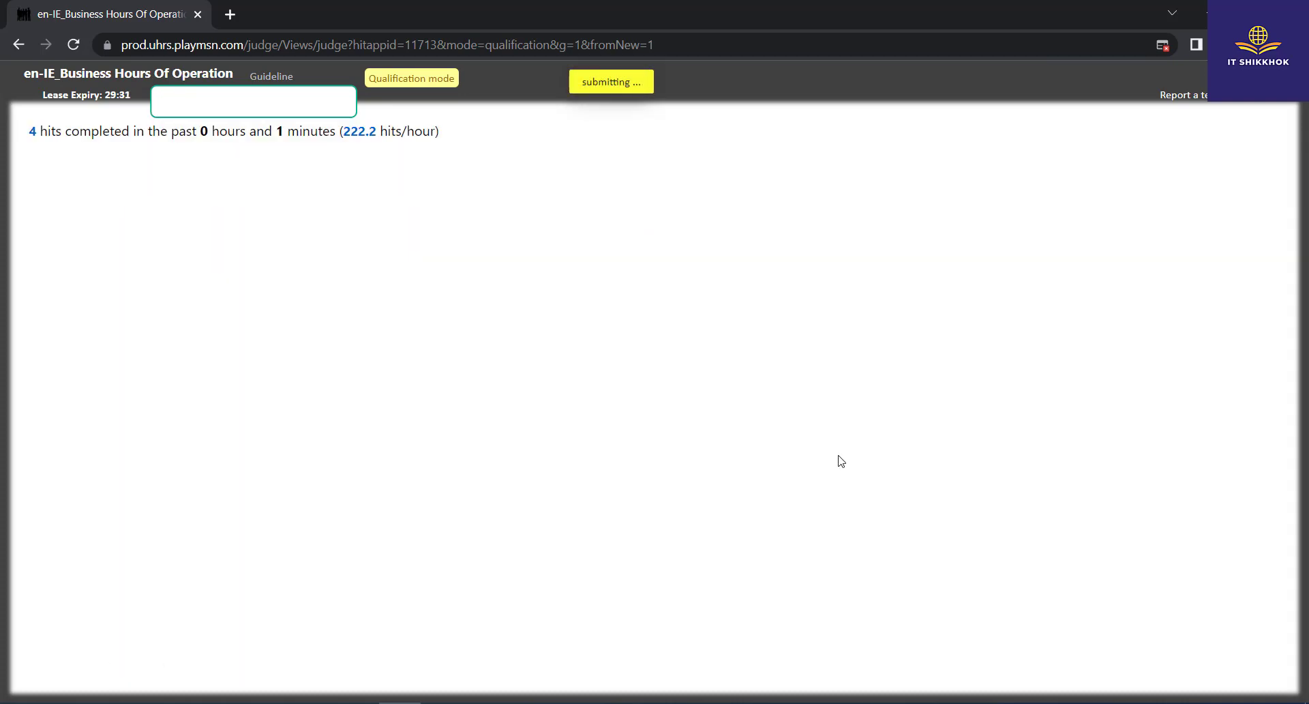
left_click(607, 13)
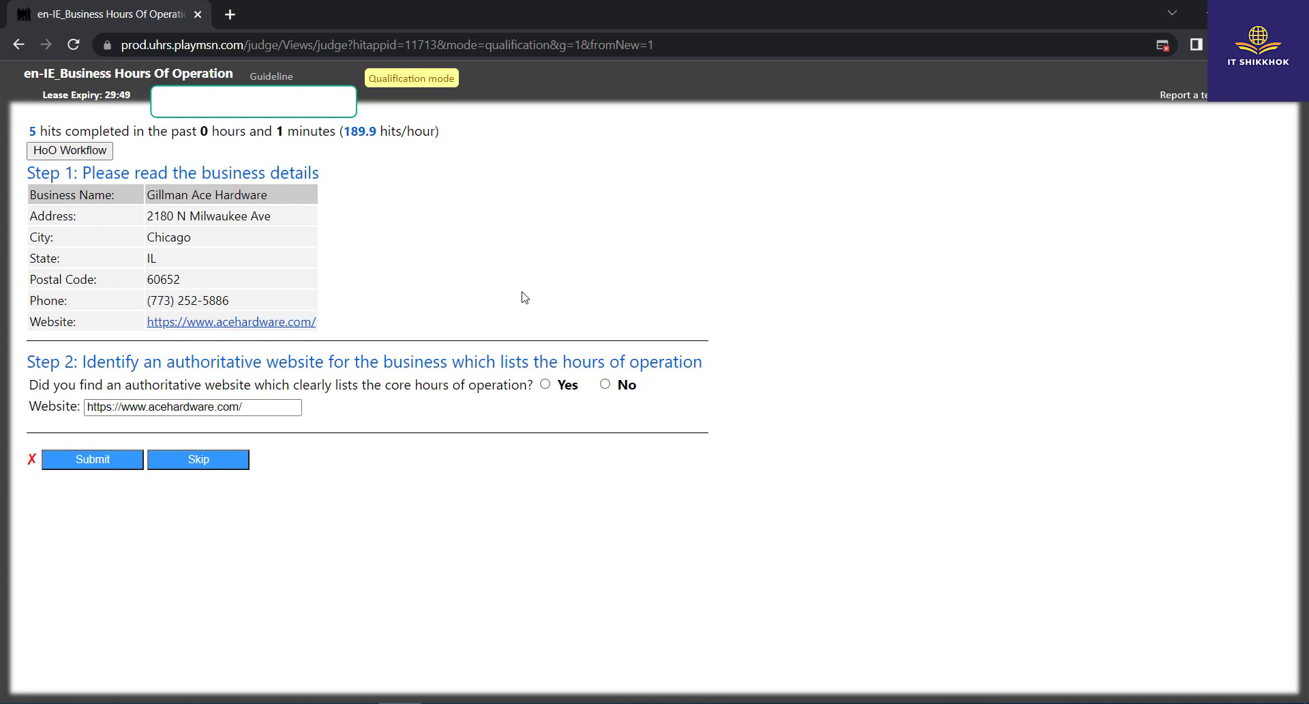
Answer Yes for Gillman Ace Hardware's authoritative website, mark Monday through Sunday hours as Incorrect, and submit the judgment
left_click(548, 384)
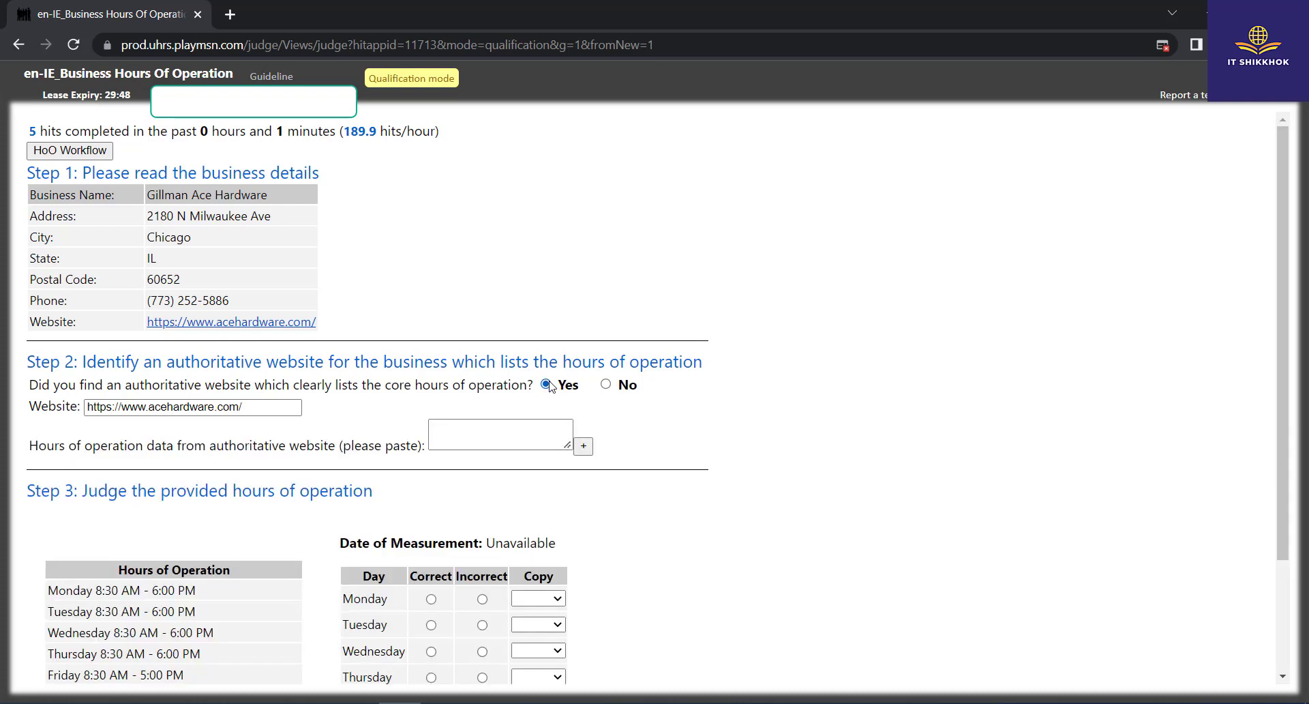
scroll(474, 412, "down", 2)
left_click(482, 454)
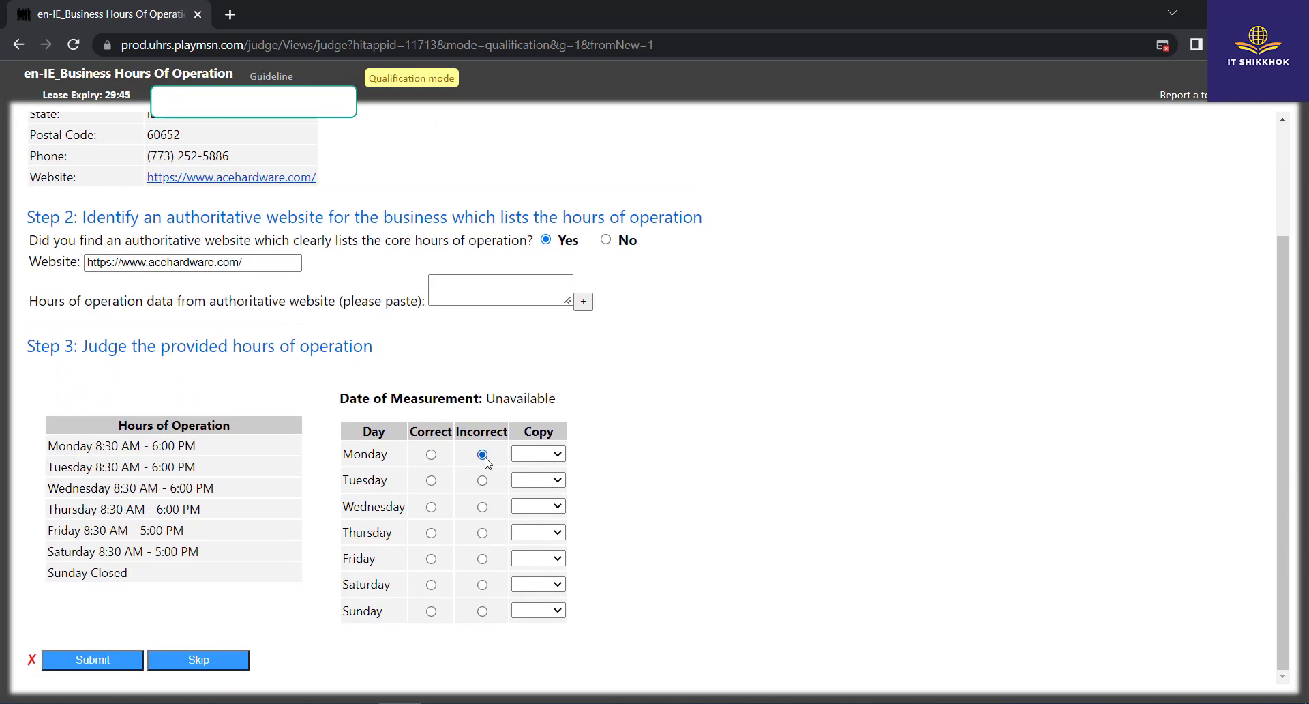
left_click(482, 480)
left_click(482, 506)
left_click(482, 532)
left_click(482, 558)
left_click(482, 585)
left_click(482, 610)
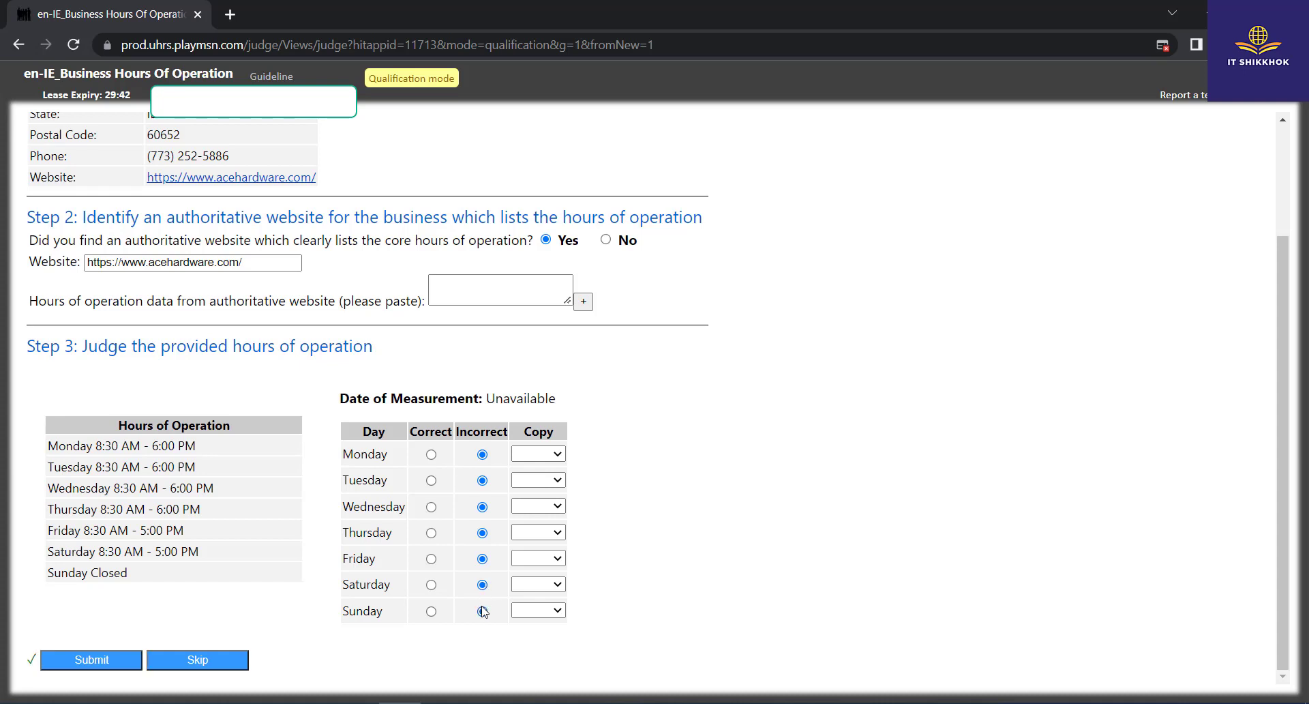
left_click(108, 659)
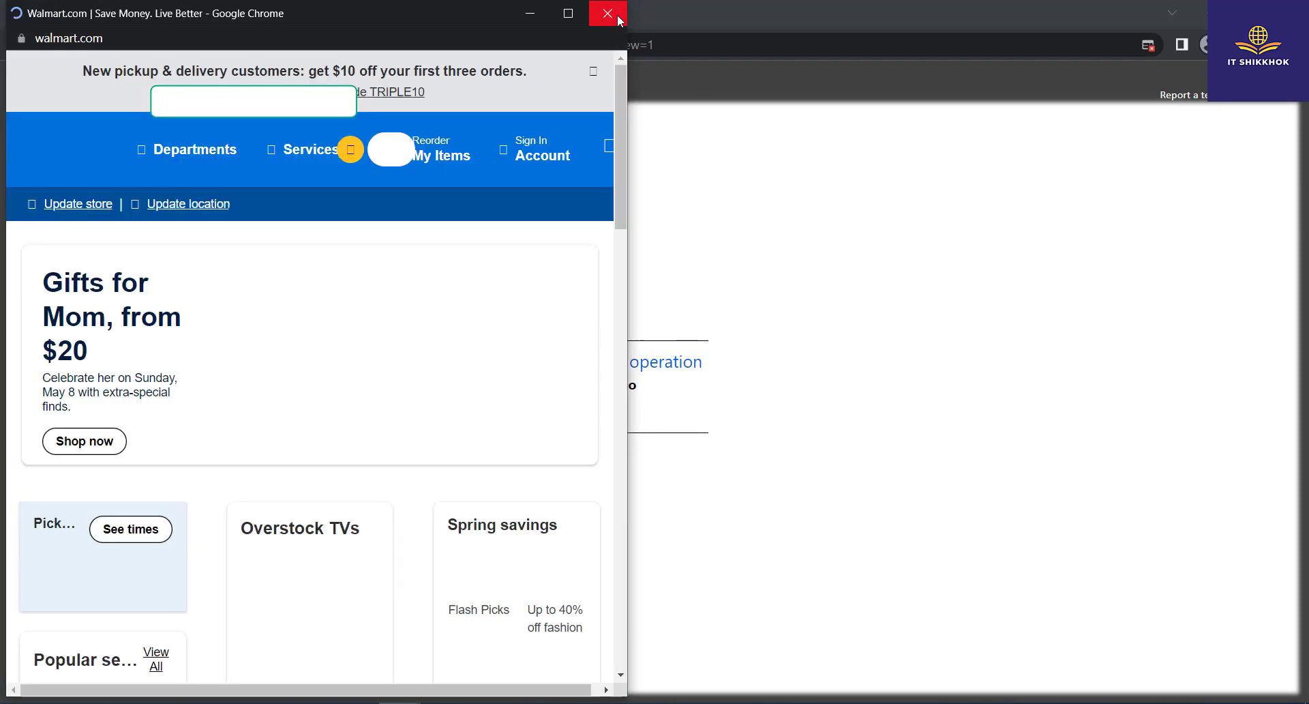
left_click(614, 13)
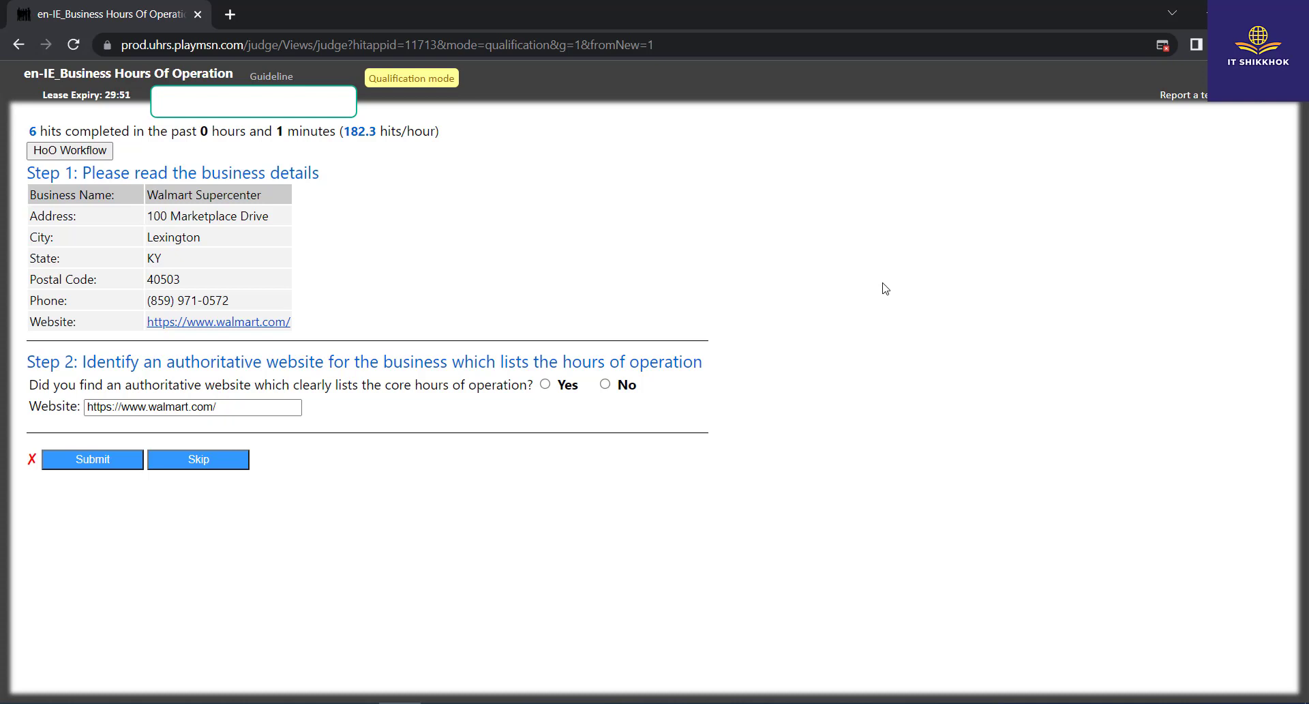
Submit No for an authoritative hours website for Walmart Supercenter in Lexington and close the website window
left_click(605, 384)
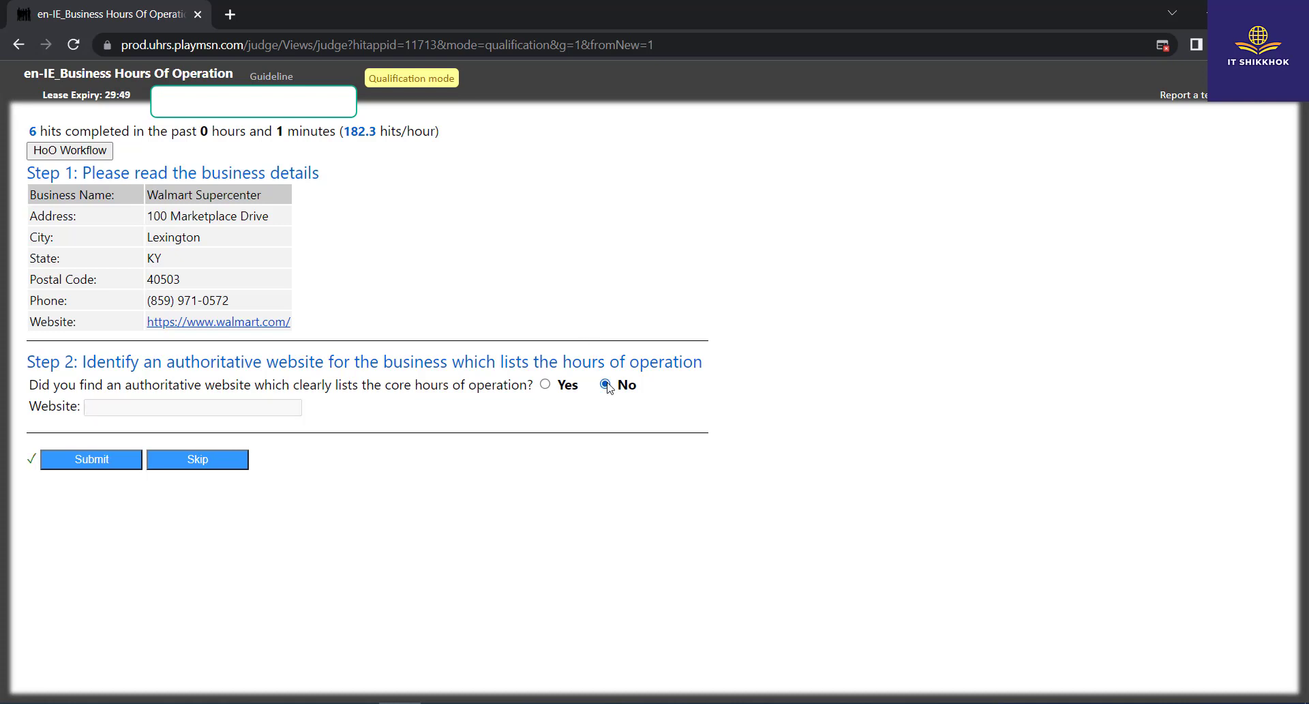
left_click(111, 459)
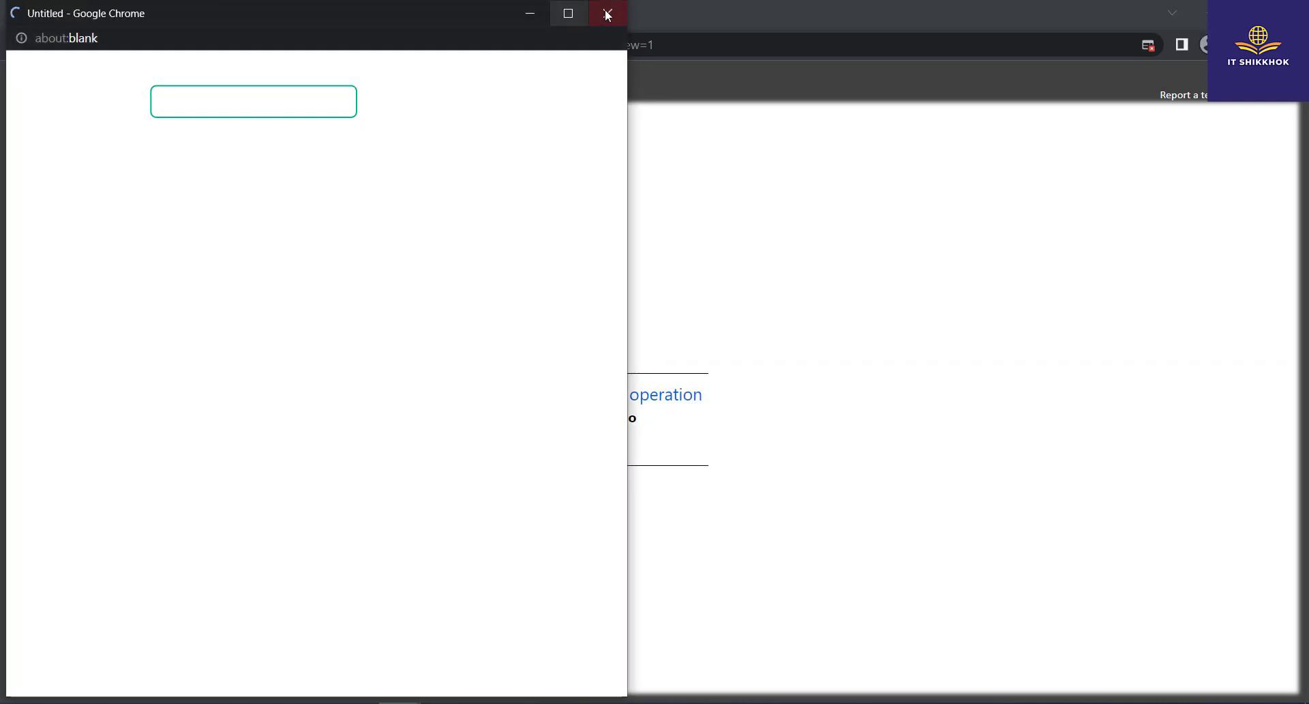
left_click(610, 12)
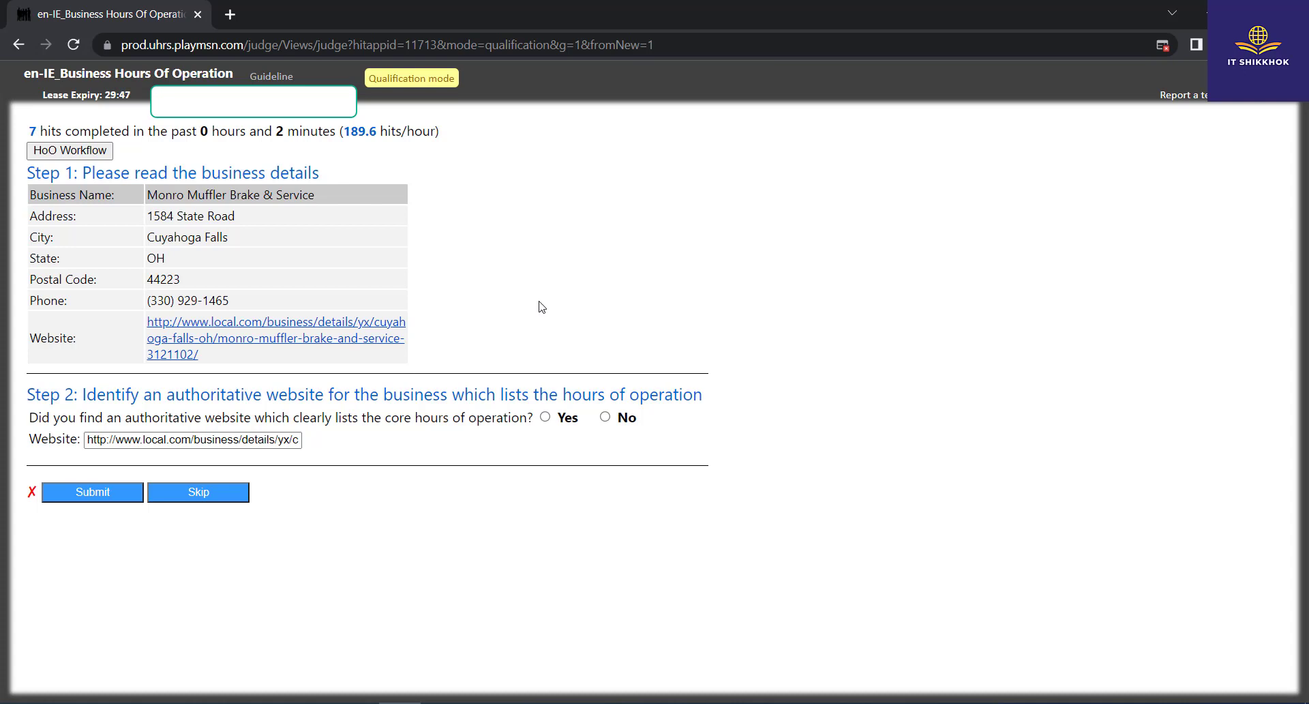
Answer Yes for Monro Muffler Brake & Service's authoritative website, mark Monday through Sunday hours as Correct, submit the judgment, and close the website window
left_click(545, 417)
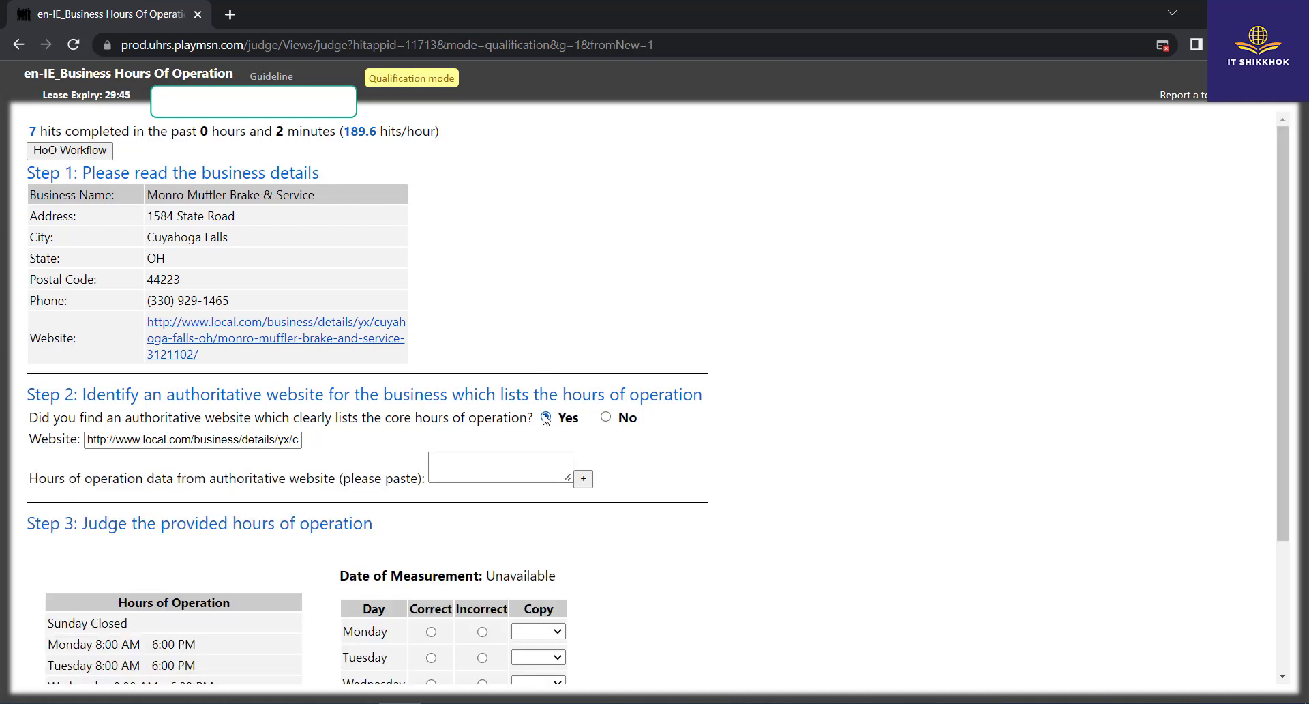
scroll(488, 423, "down", 2)
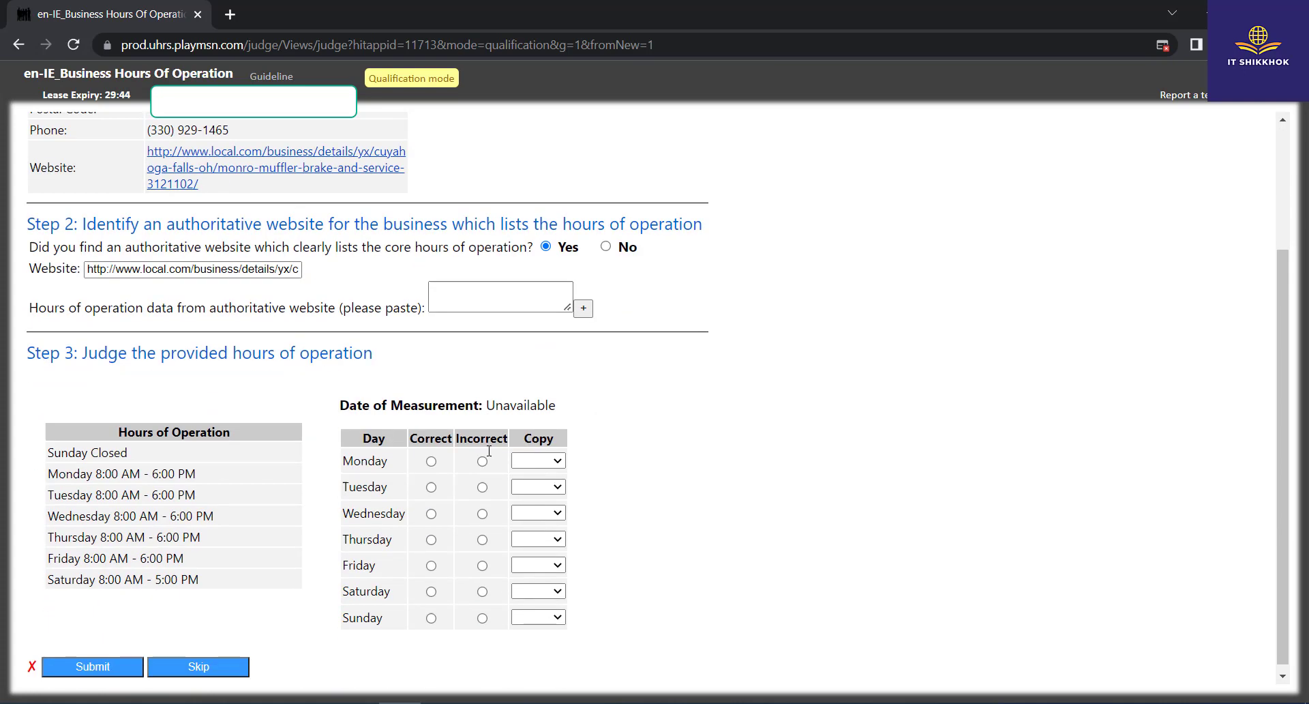
left_click(431, 462)
left_click(431, 487)
left_click(431, 513)
left_click(431, 539)
left_click(431, 565)
left_click(431, 591)
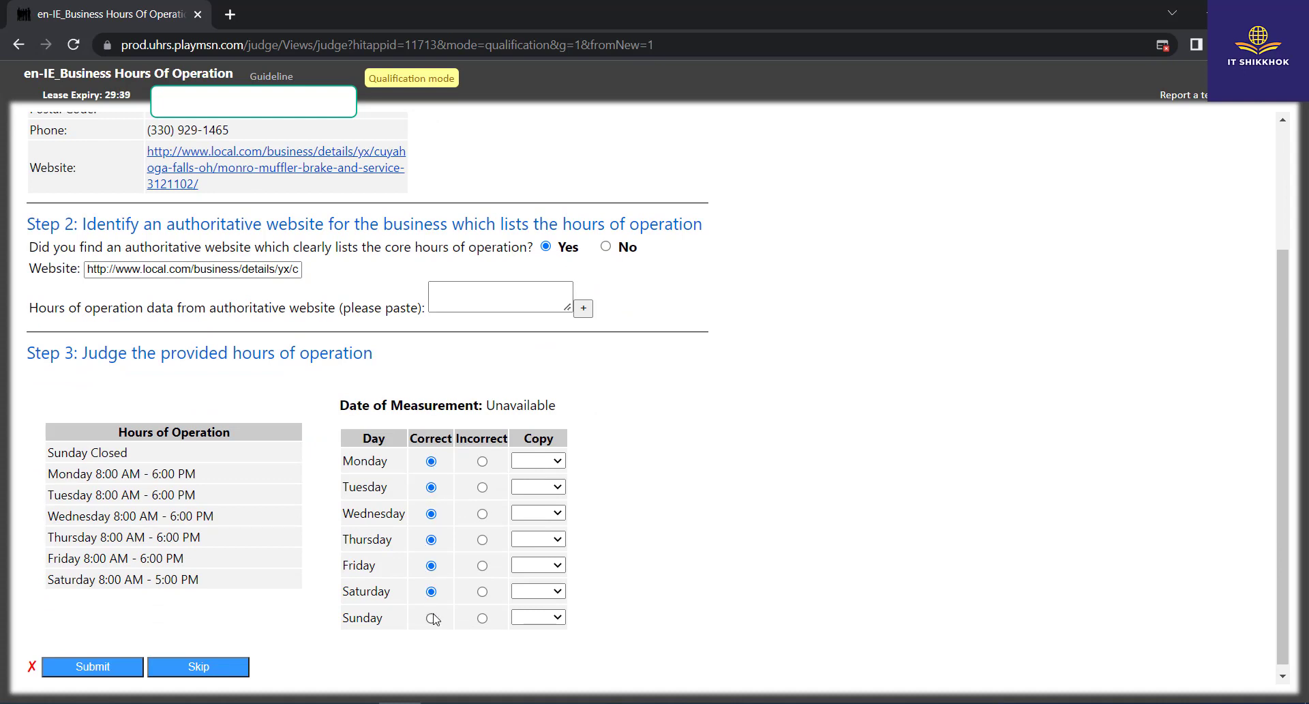
left_click(431, 618)
left_click(101, 664)
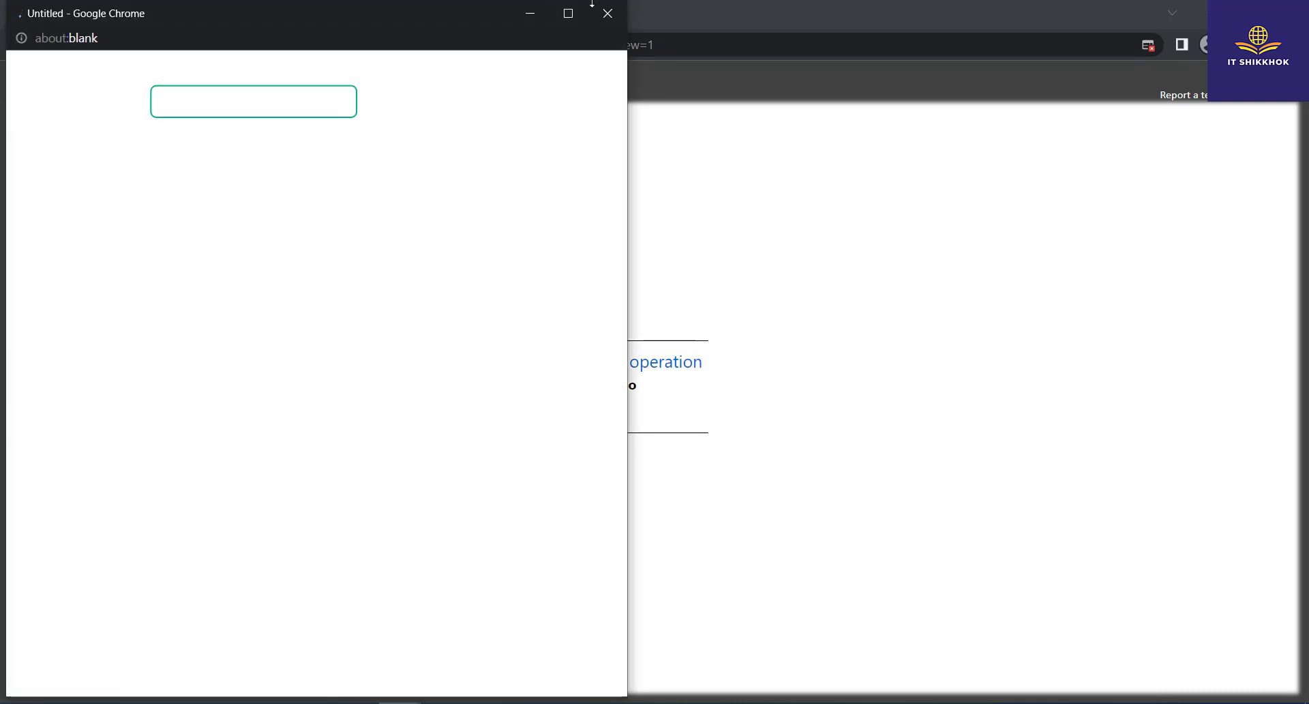
left_click(607, 13)
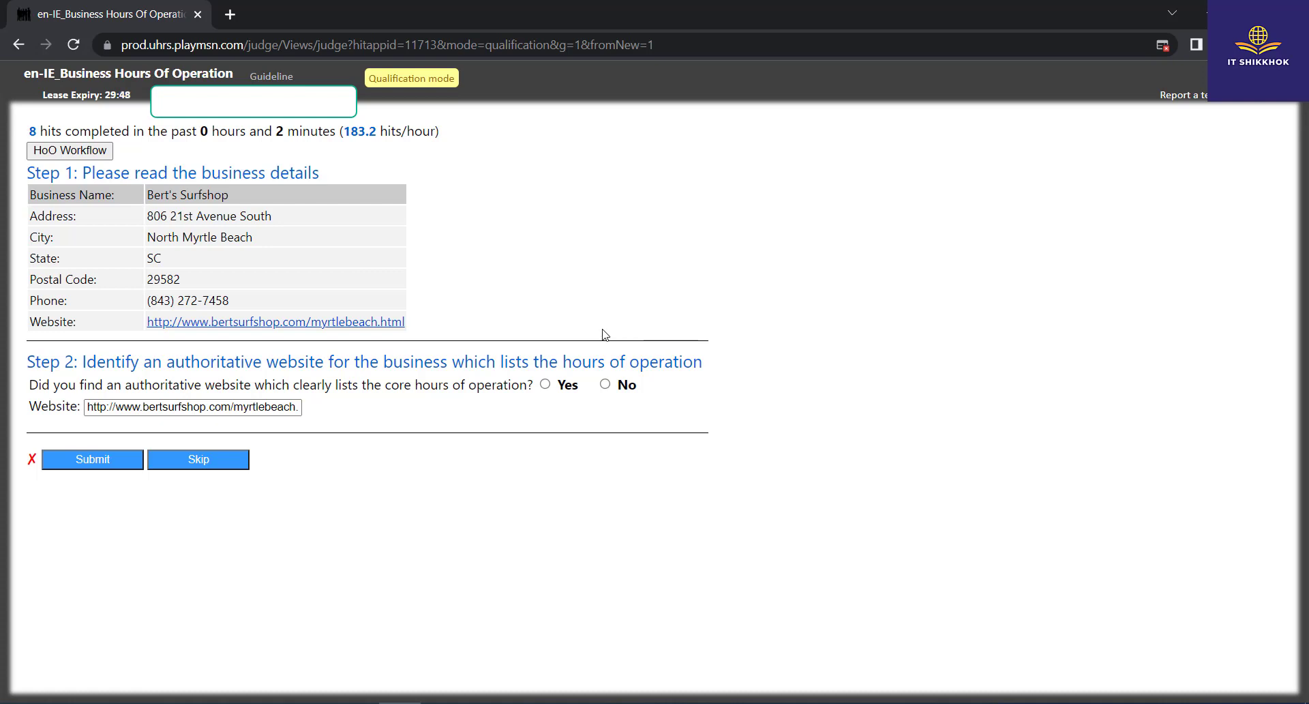
Answer Yes for Bert's Surfshop's authoritative website, mark Monday through Sunday hours as Incorrect, and submit the judgment
left_click(545, 384)
scroll(483, 428, "down", 2)
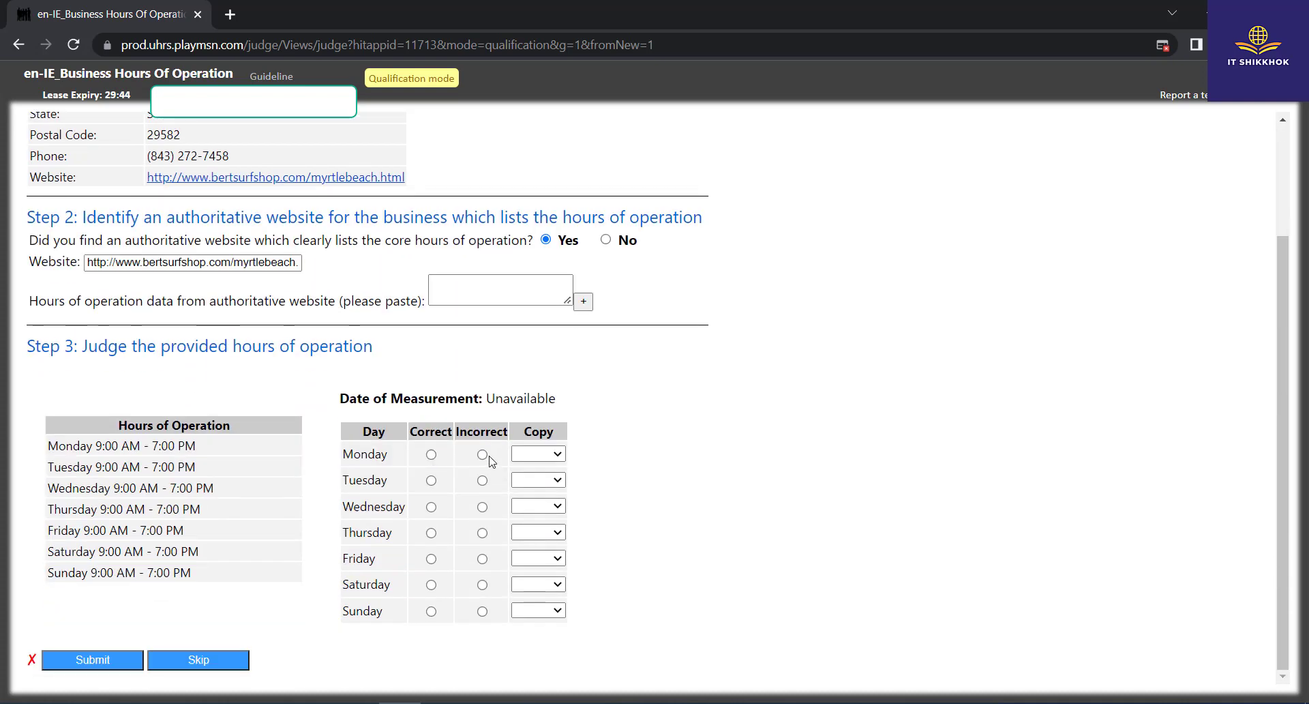
left_click(482, 454)
left_click(482, 480)
left_click(482, 506)
left_click(482, 533)
left_click(482, 559)
left_click(482, 585)
left_click(482, 611)
left_click(105, 659)
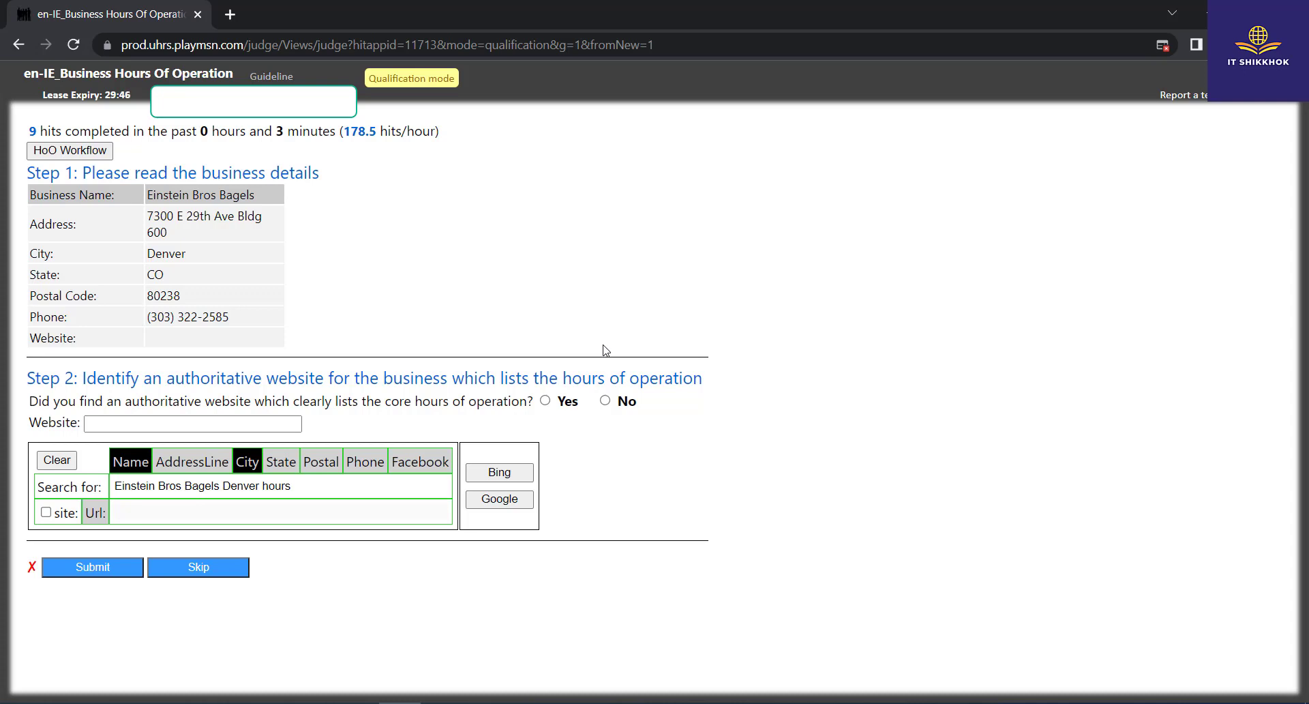
Reload the judging page to discard the unsubmitted Einstein Bros Bagels task, and reload it again to pass over Save A Lot
left_click(545, 401)
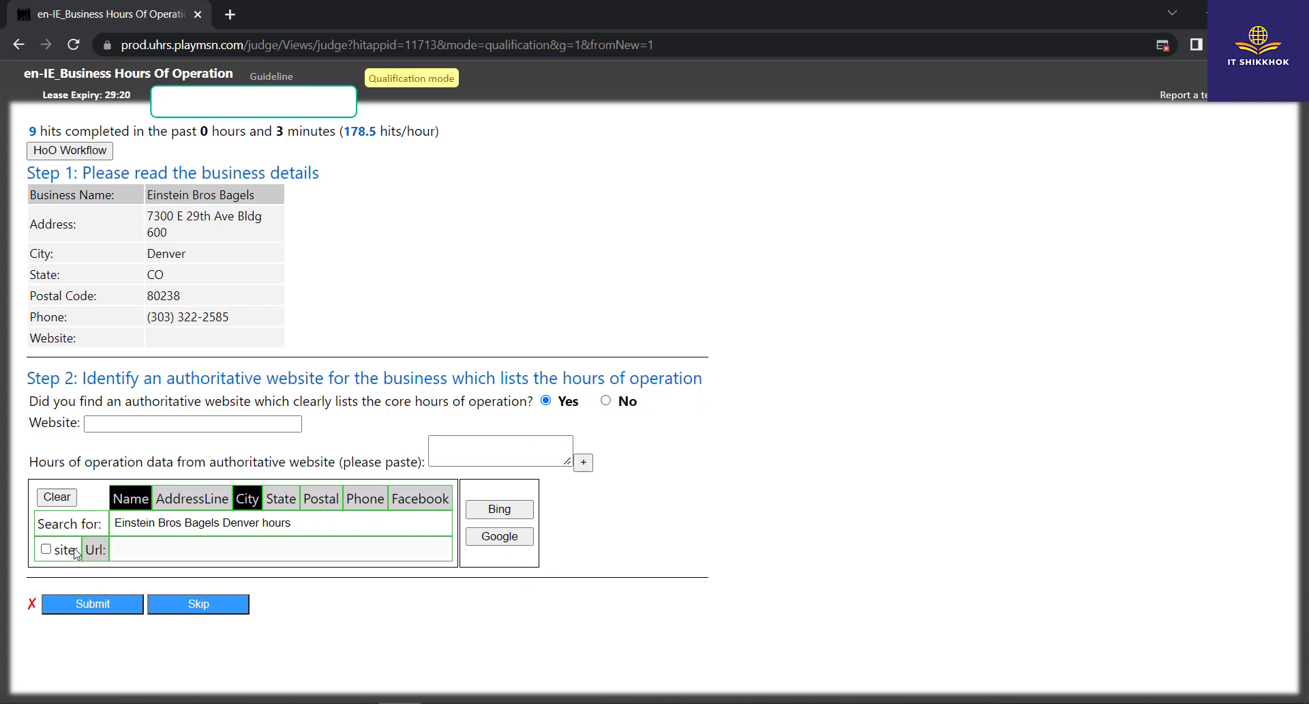
left_click(74, 44)
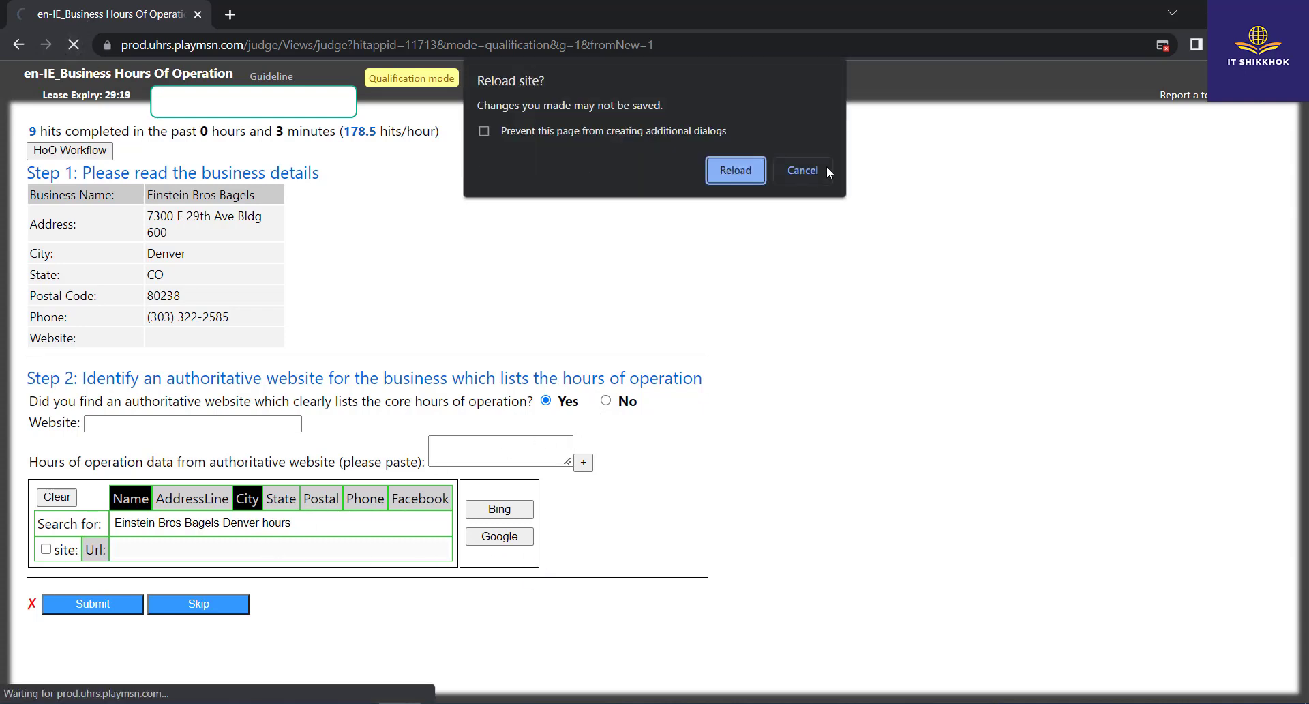
left_click(732, 170)
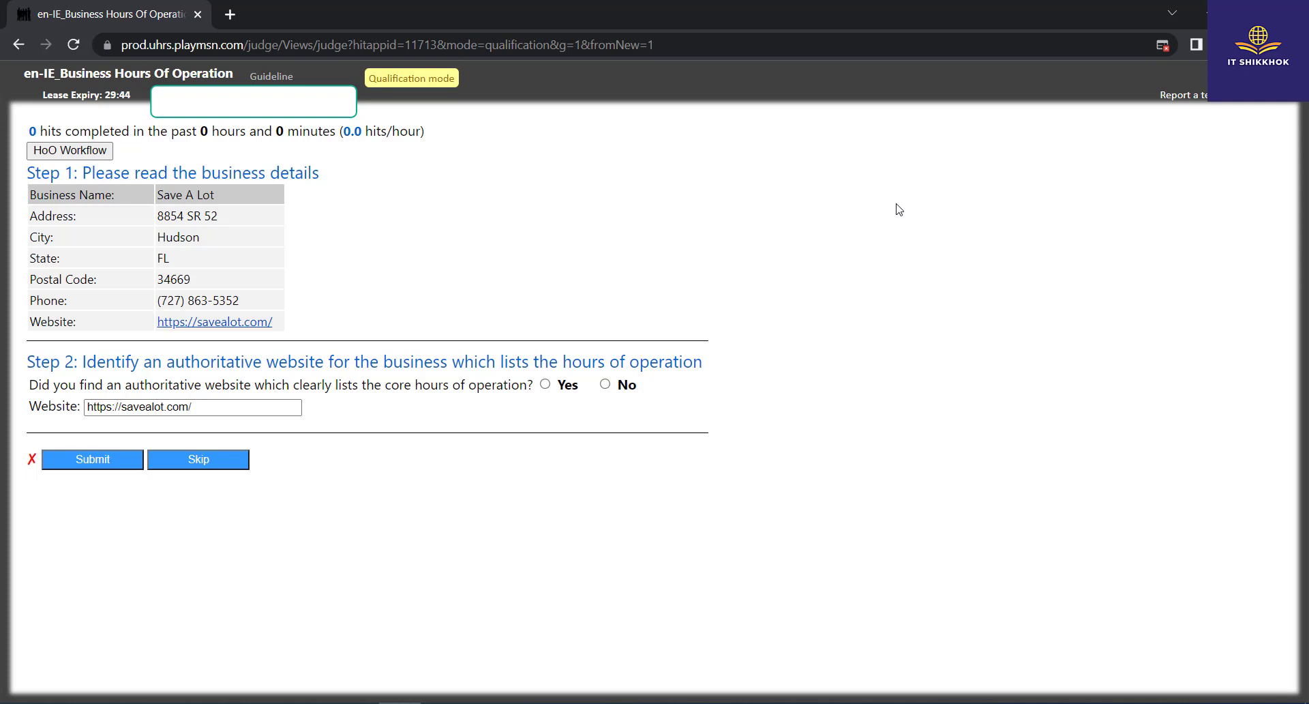
left_click(74, 44)
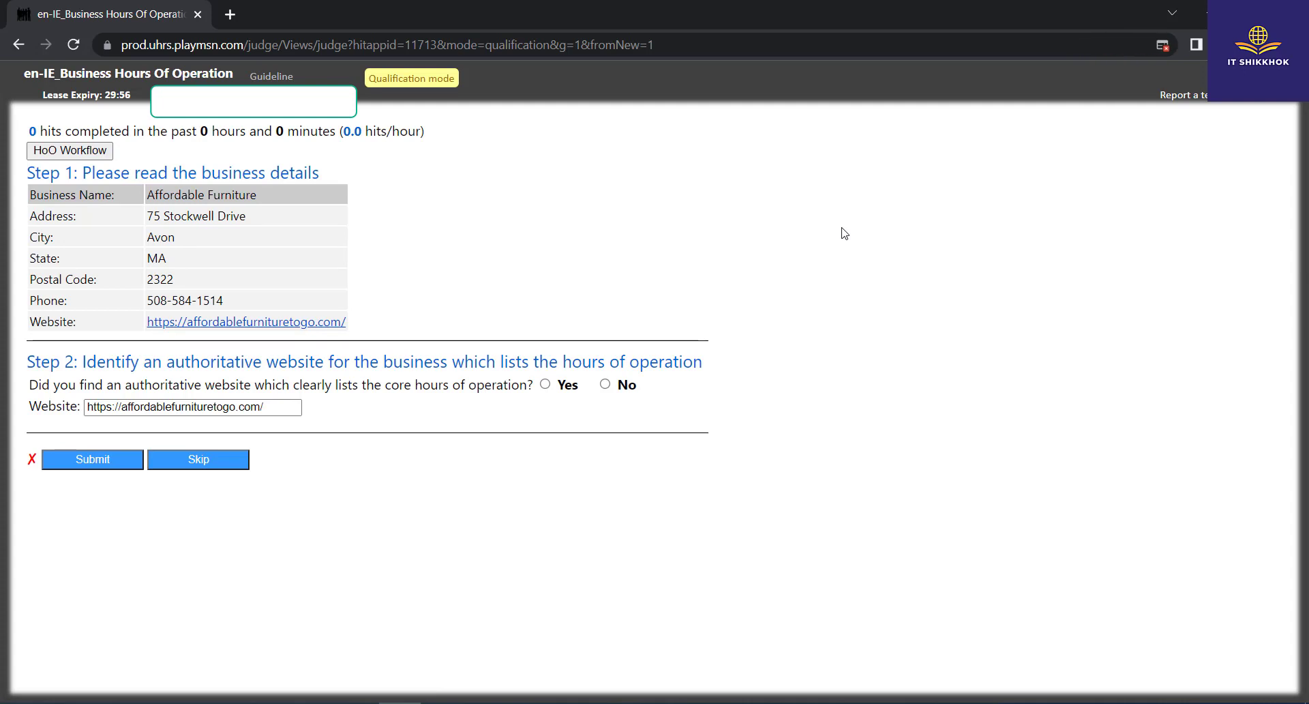
Answer Yes for Affordable Furniture's authoritative website, mark Monday through Sunday hours as Correct, submit the judgment, and close the website window
left_click(546, 384)
scroll(538, 392, "down", 2)
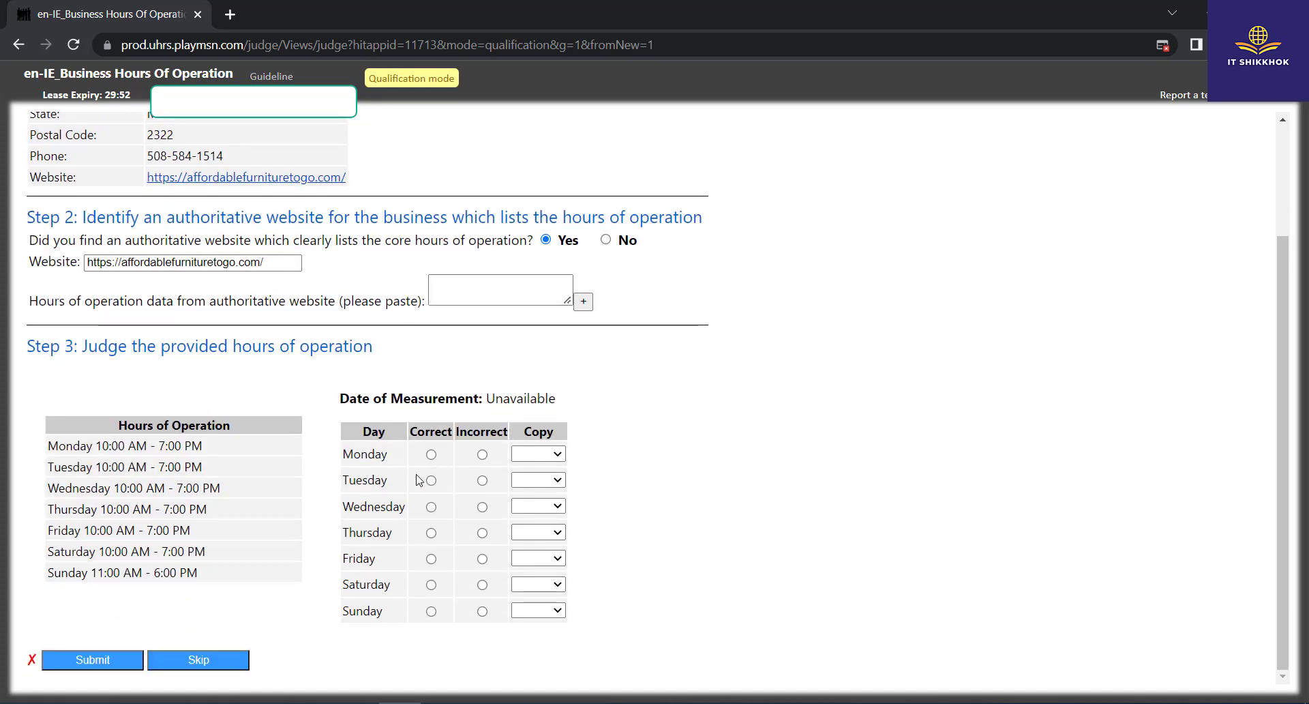
left_click(431, 455)
left_click(431, 480)
left_click(430, 507)
left_click(431, 532)
left_click(430, 559)
left_click(430, 584)
left_click(431, 611)
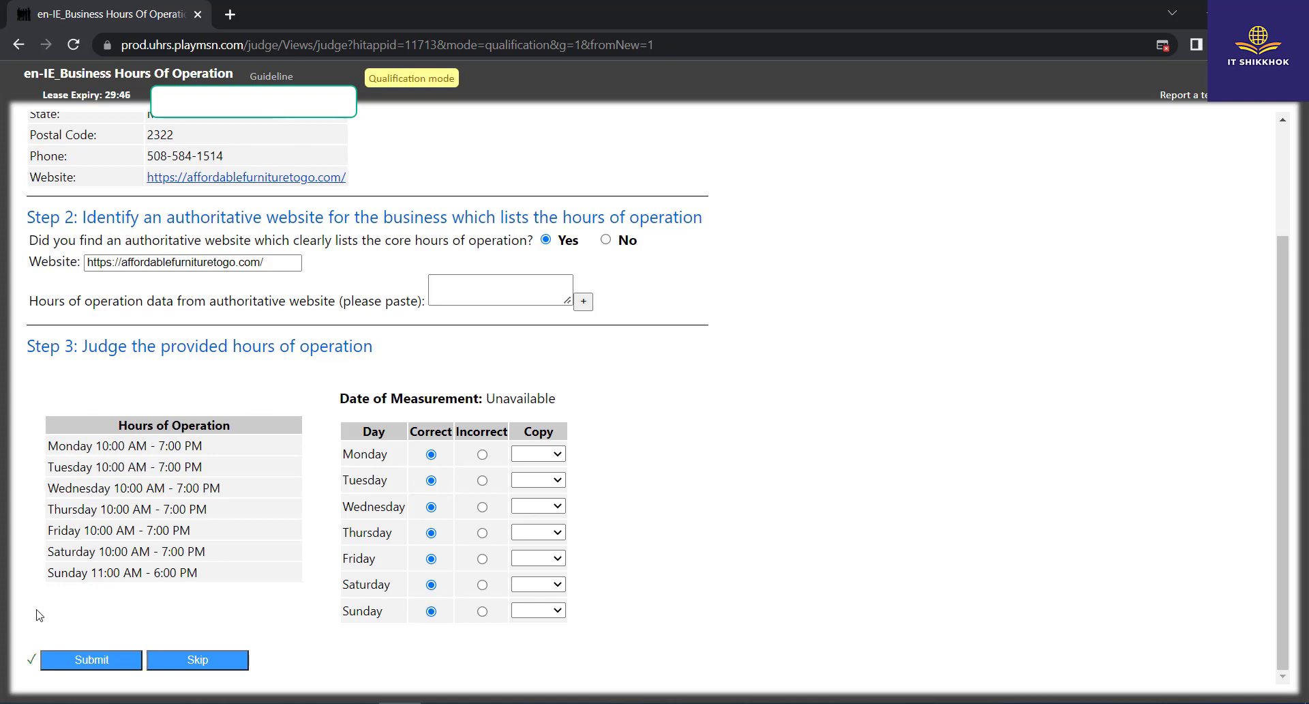
left_click(91, 660)
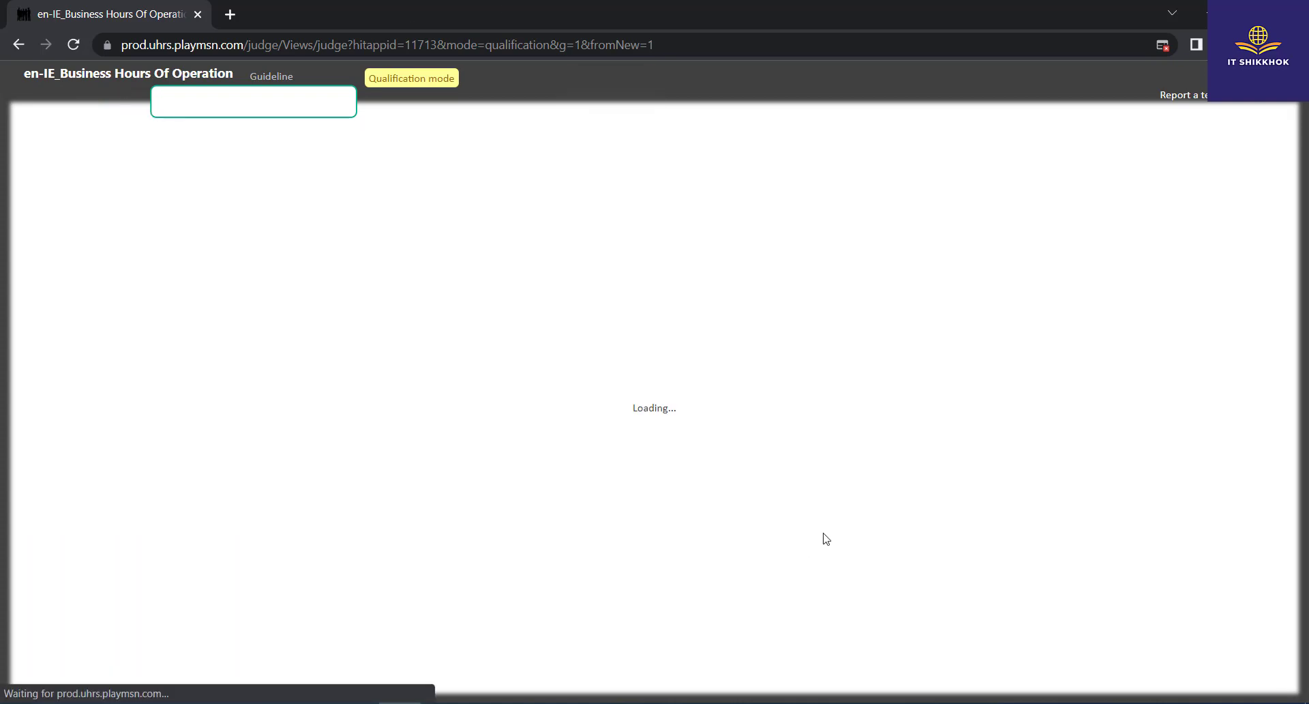
left_click(608, 11)
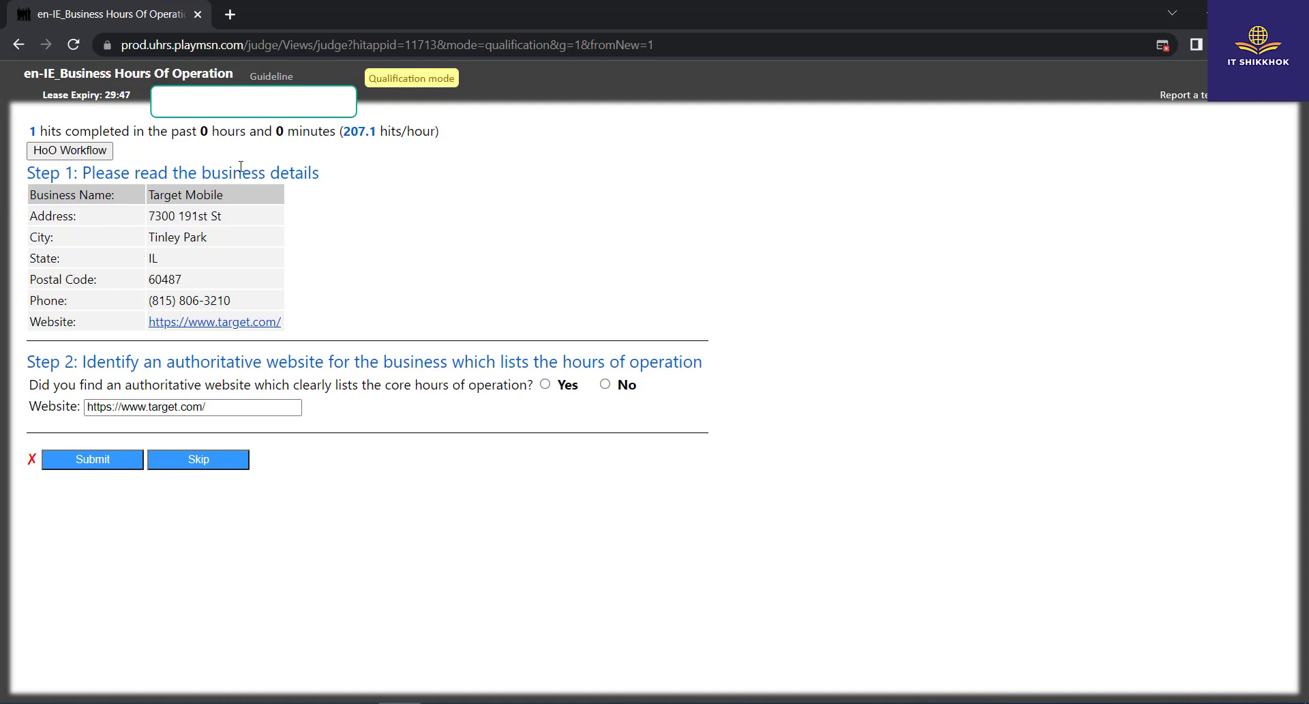
Reload the page to pass over Target Mobile, and submit Walmart Pickup with Yes for its website and Incorrect for Monday through Sunday hours
left_click(73, 44)
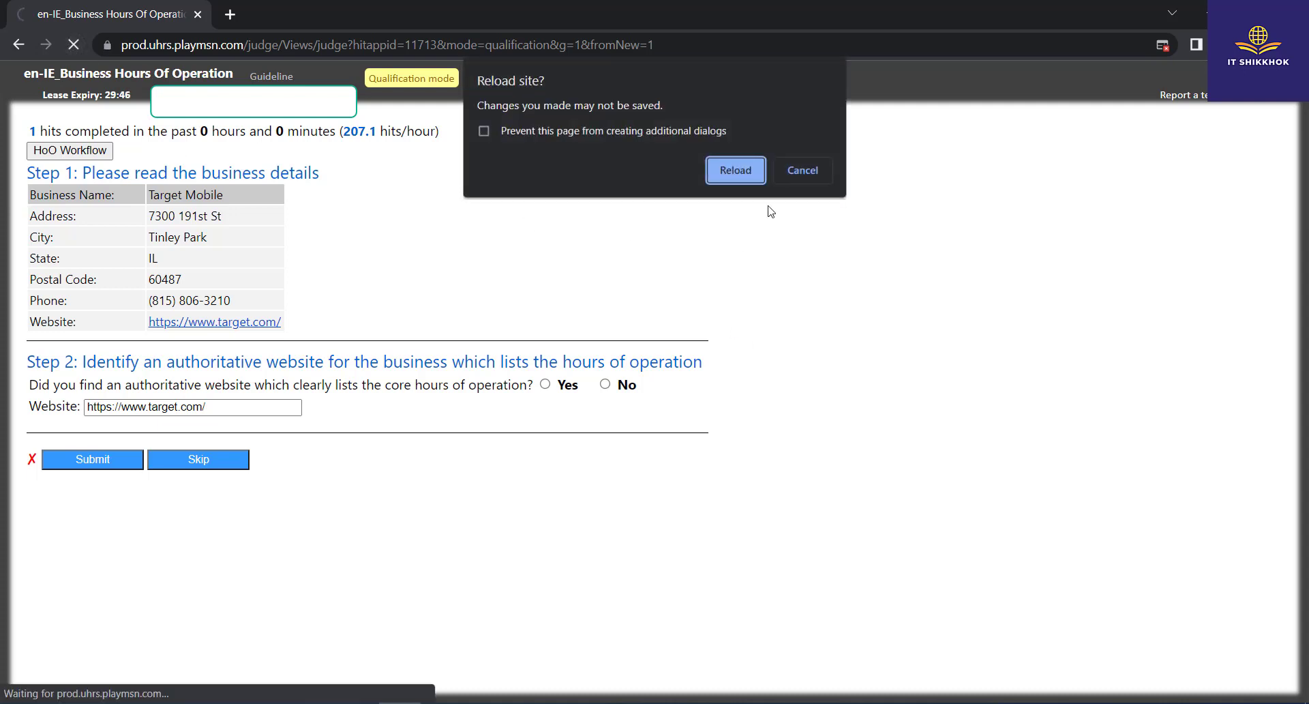
left_click(726, 172)
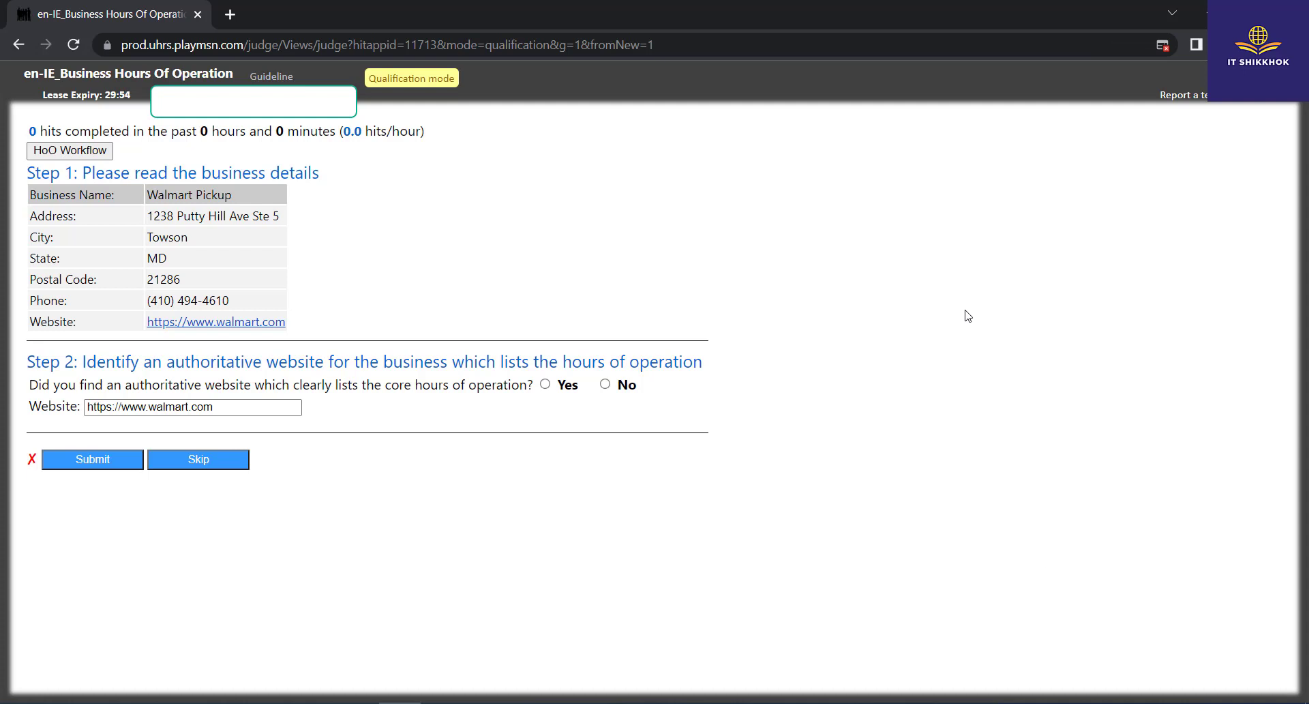
left_click(546, 384)
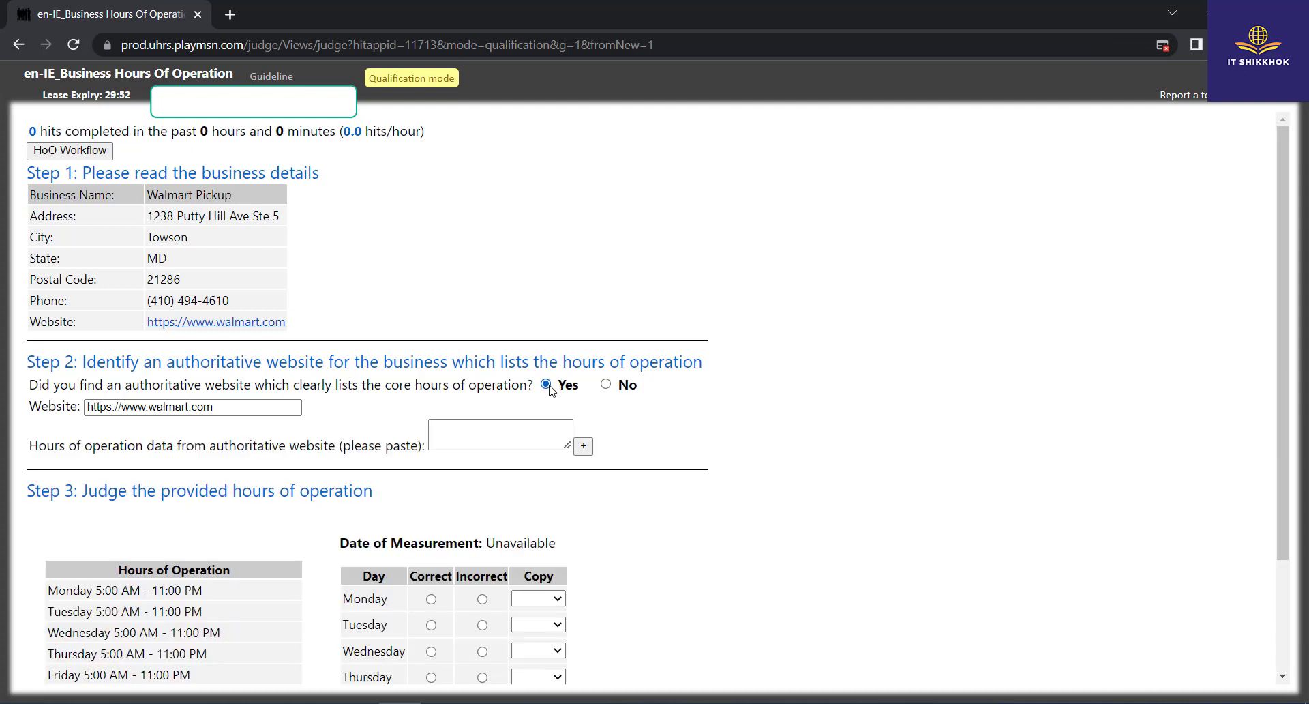
scroll(418, 540, "down", 2)
left_click(482, 455)
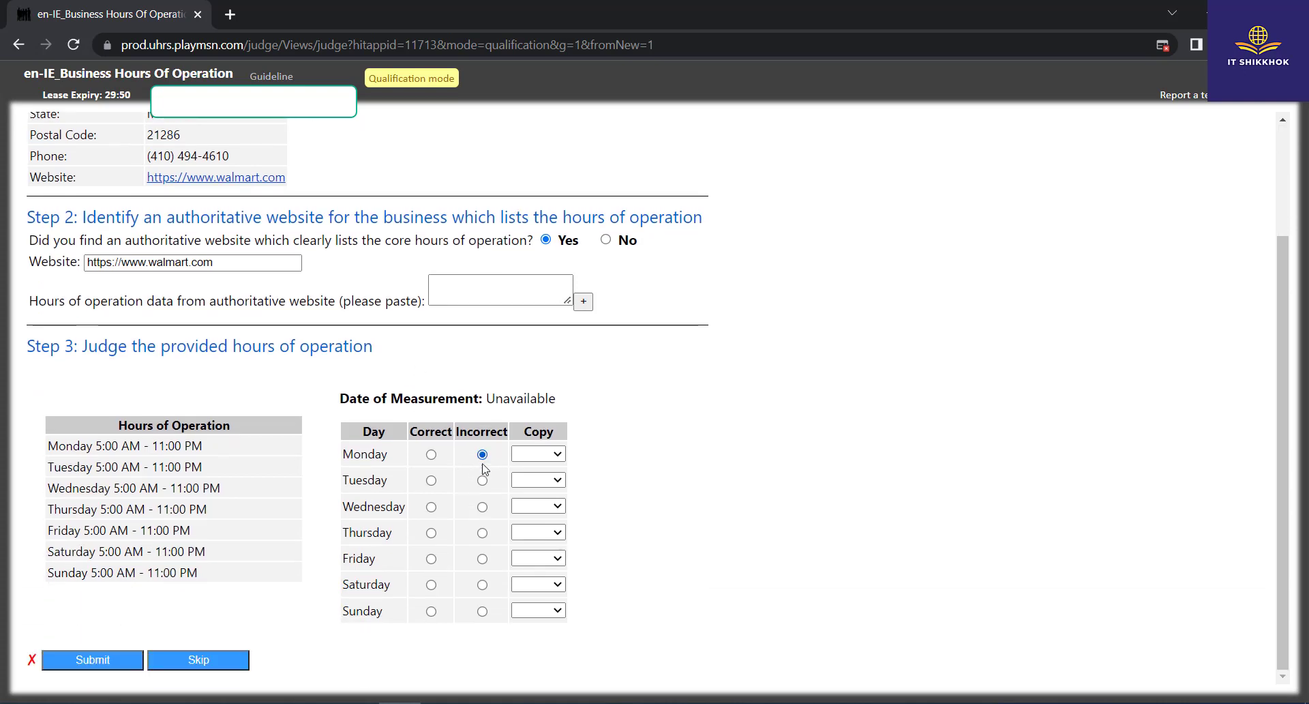
left_click(483, 481)
left_click(483, 507)
left_click(483, 532)
left_click(483, 558)
left_click(482, 585)
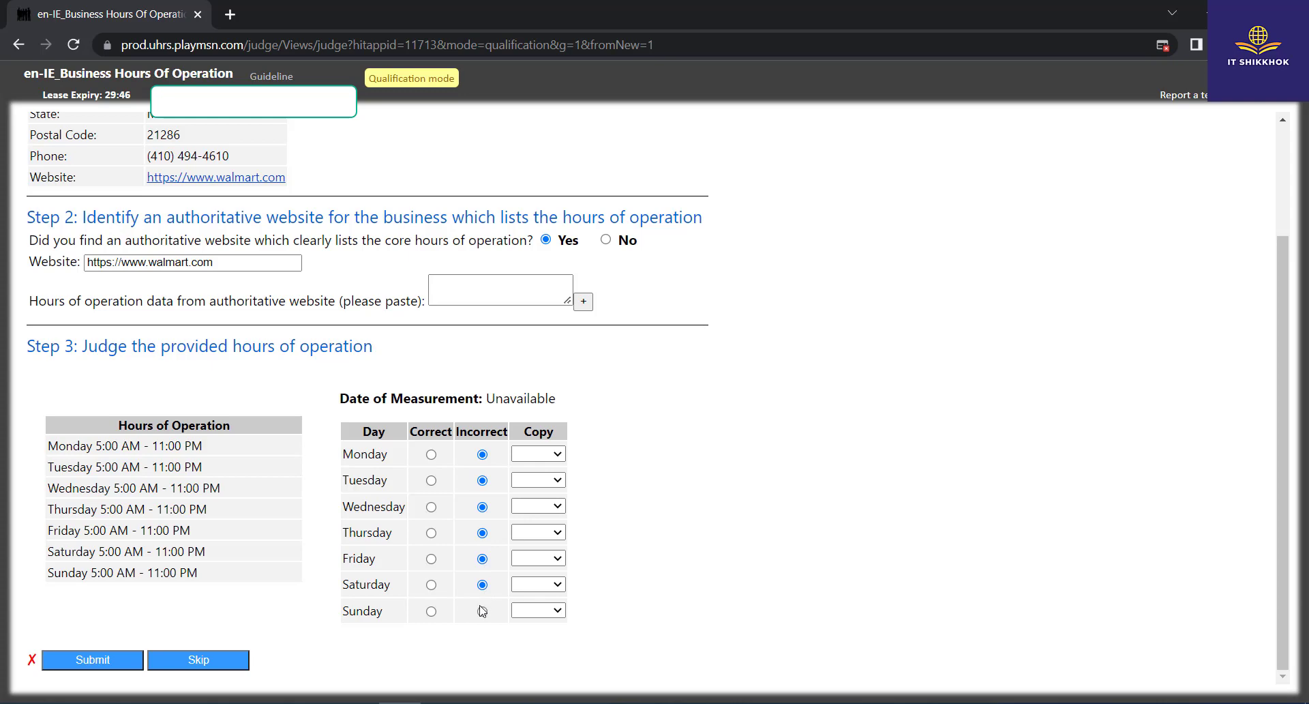
left_click(482, 611)
left_click(85, 661)
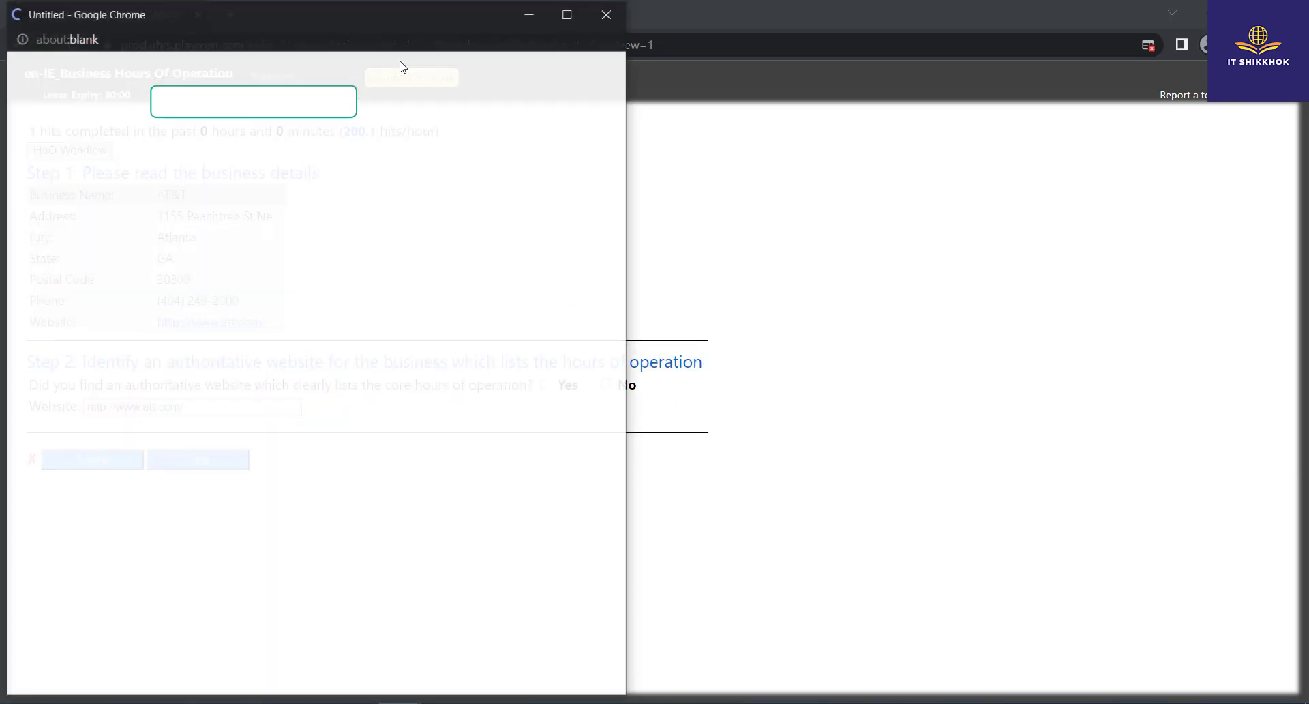
left_click(596, 16)
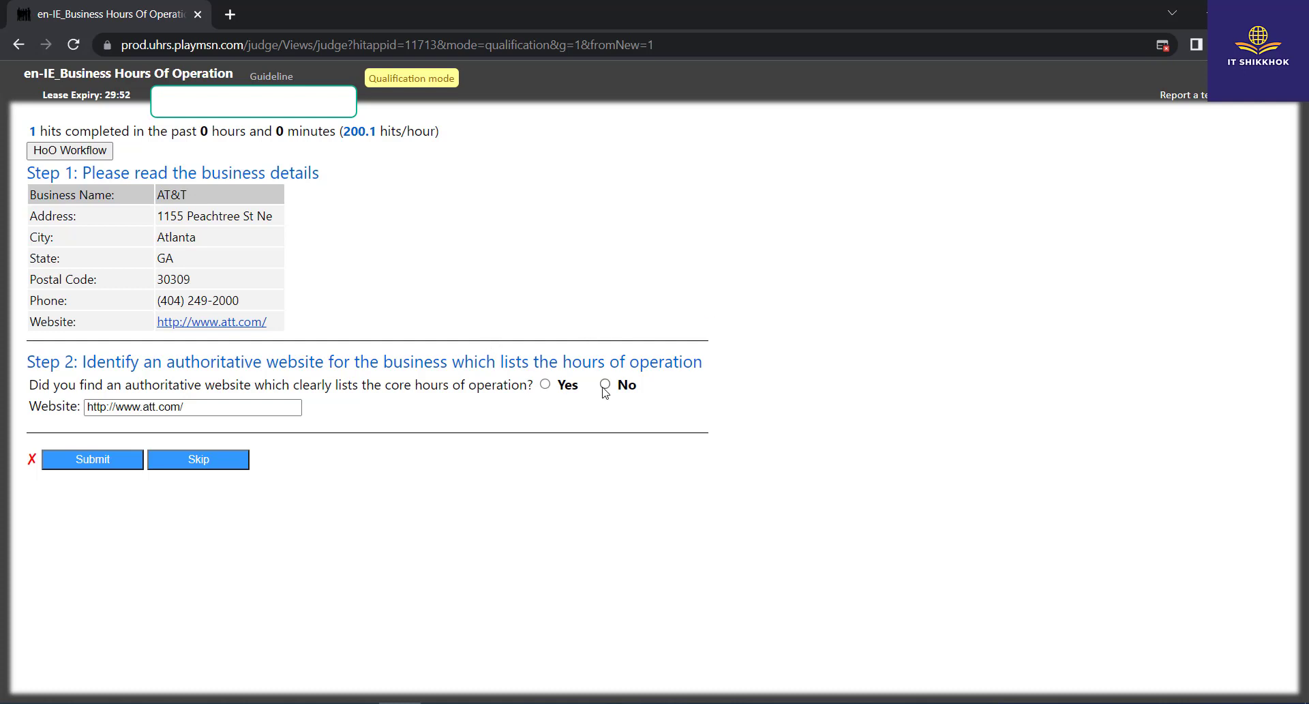
Submit No for an authoritative hours website for AT&T in Atlanta and close the website window
left_click(604, 385)
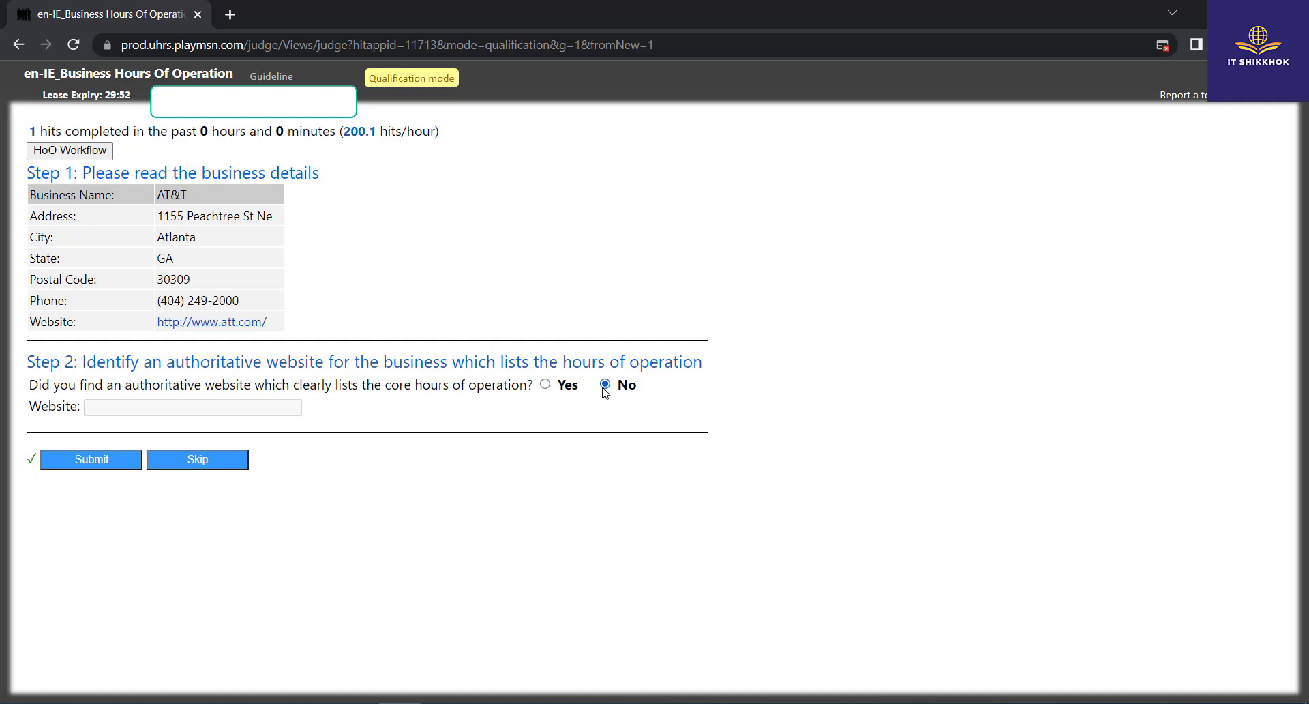
left_click(92, 459)
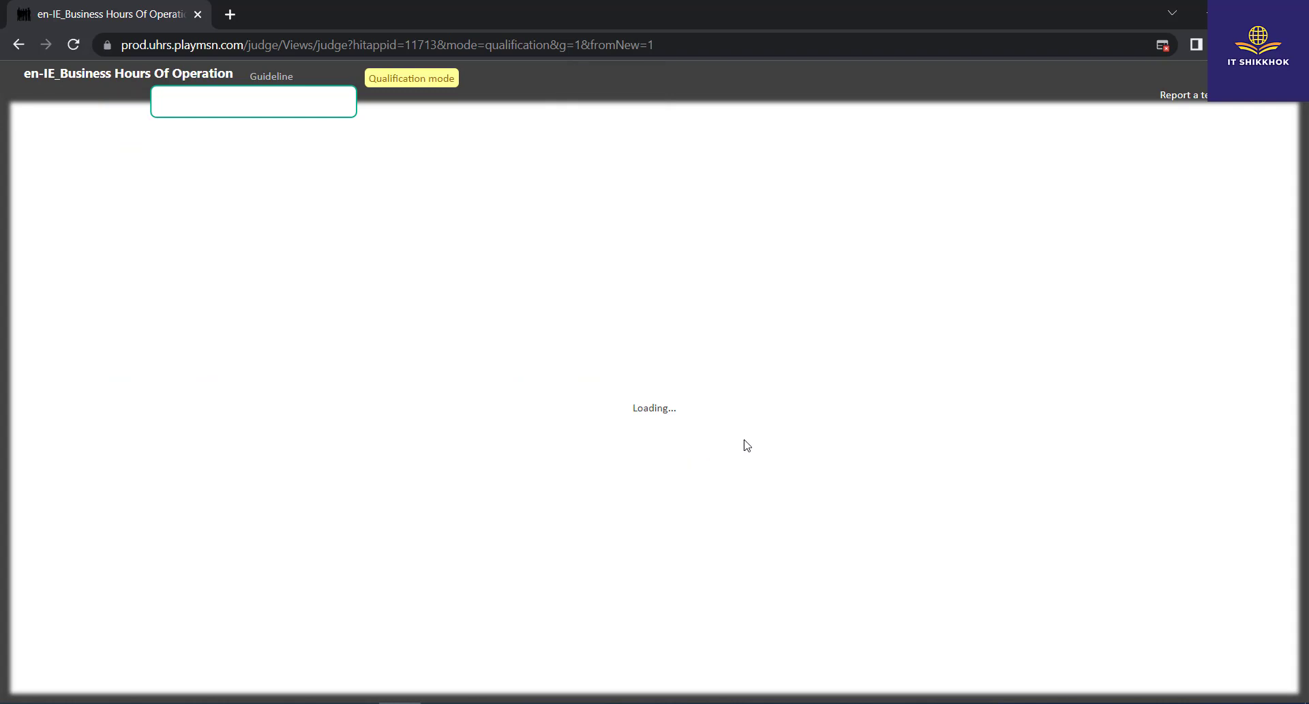
left_click(606, 25)
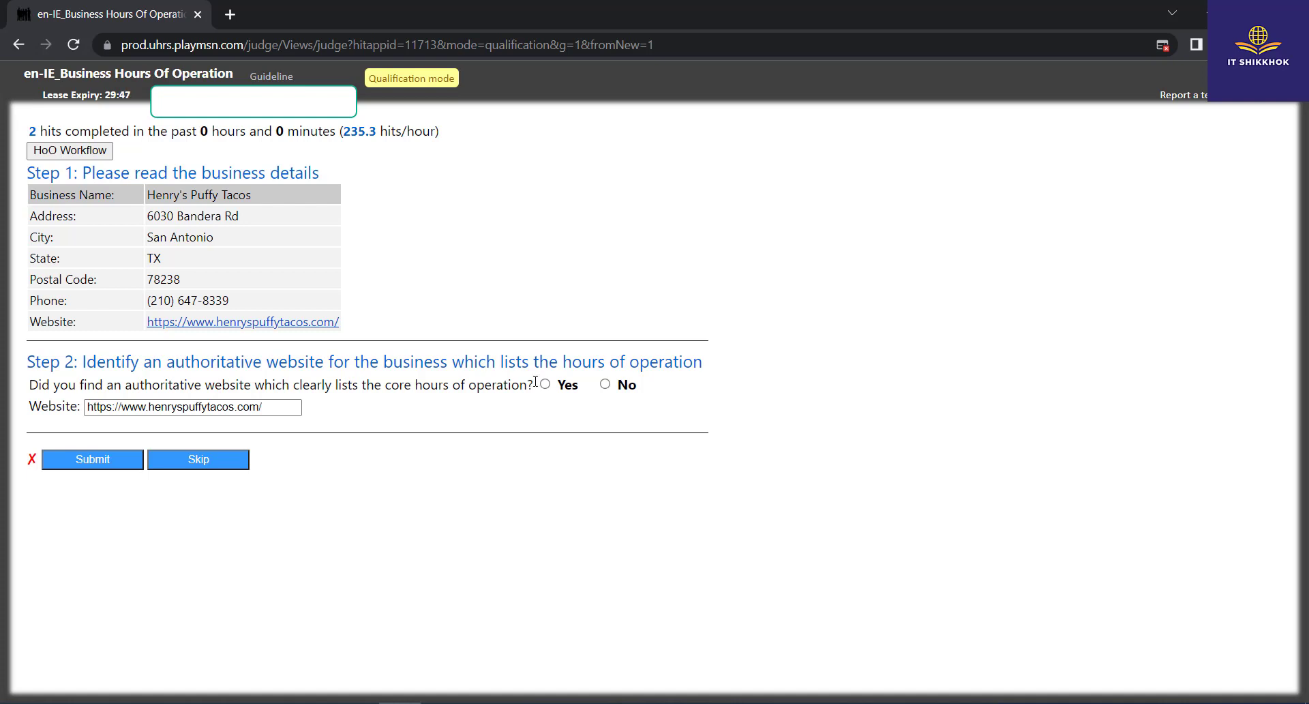
Answer Yes for Henry's Puffy Tacos' authoritative website, mark Monday through Sunday hours as Incorrect, submit the judgment, and close the website window
left_click(544, 384)
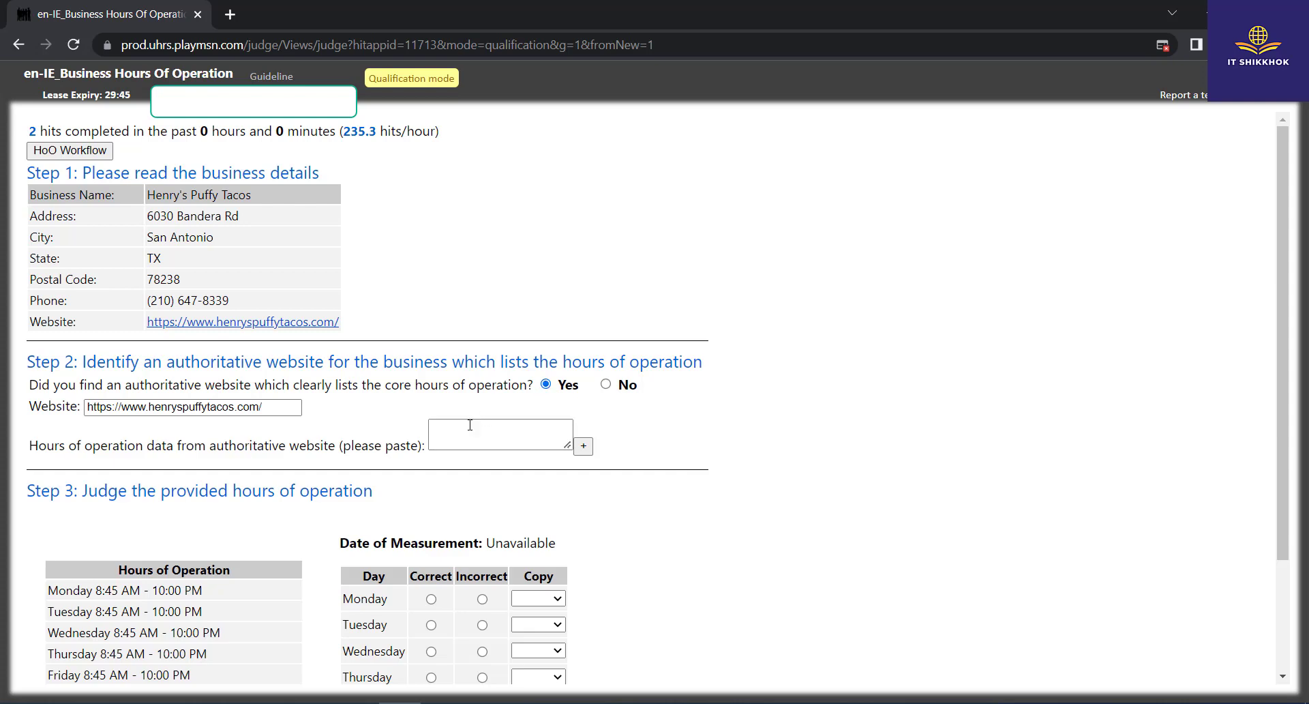
scroll(457, 472, "down", 2)
left_click(482, 454)
left_click(482, 480)
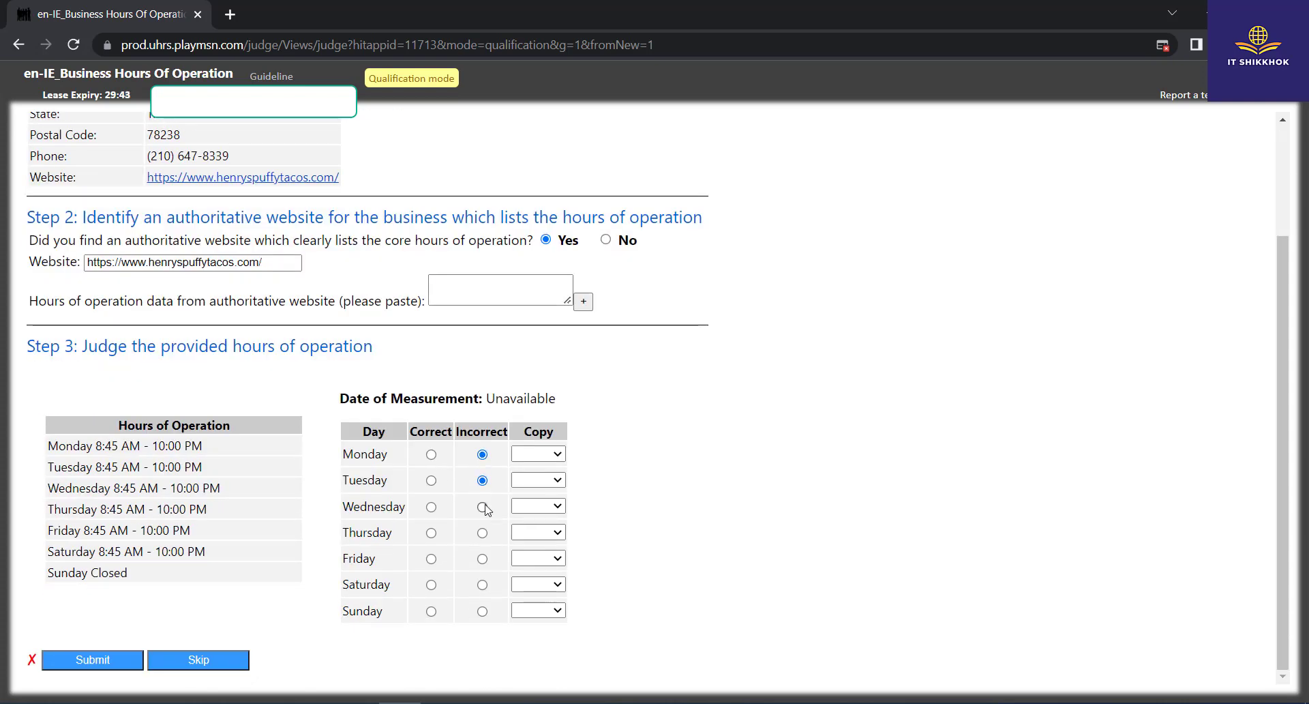
left_click(482, 506)
left_click(482, 532)
left_click(483, 559)
left_click(481, 585)
left_click(482, 611)
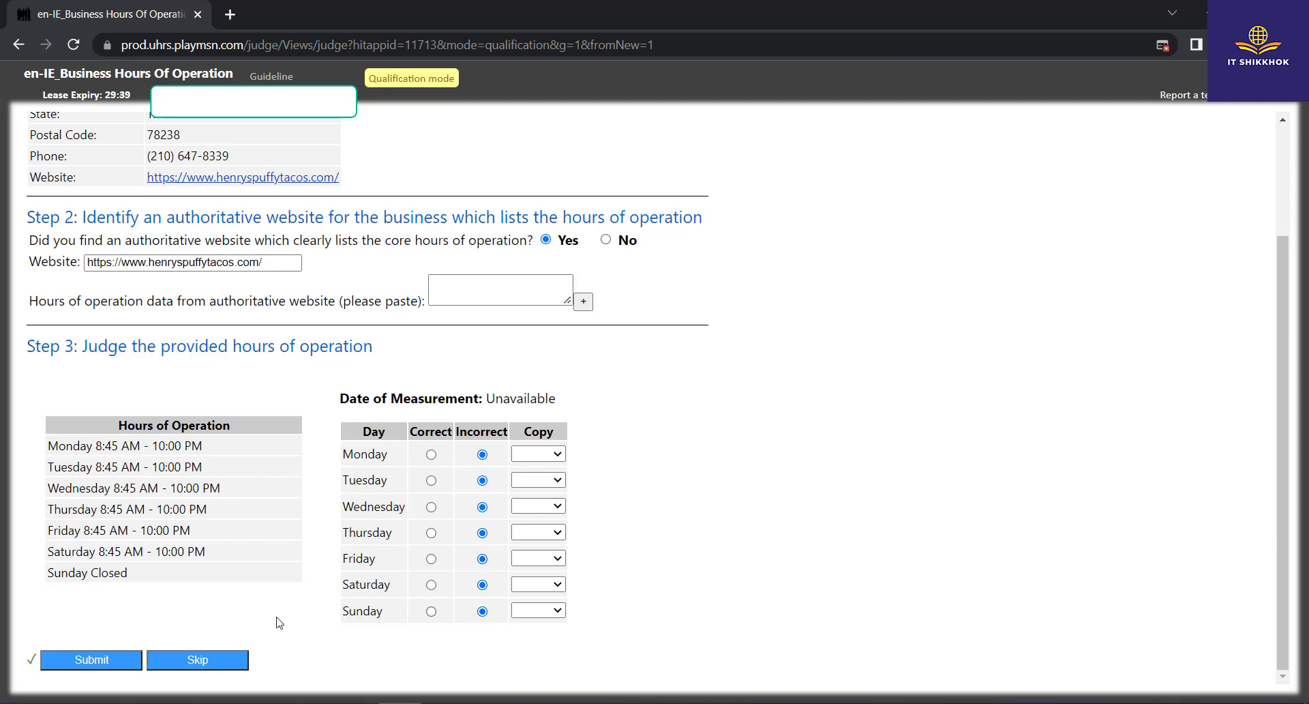
left_click(106, 660)
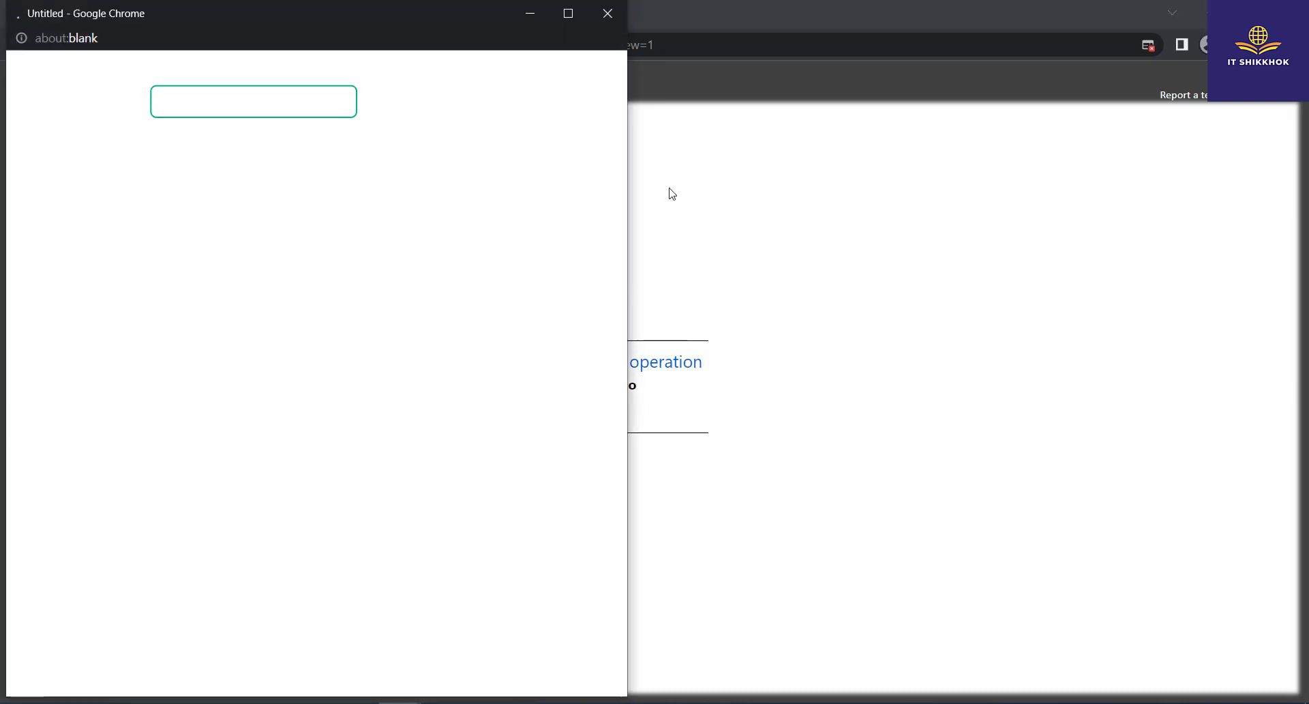
left_click(608, 14)
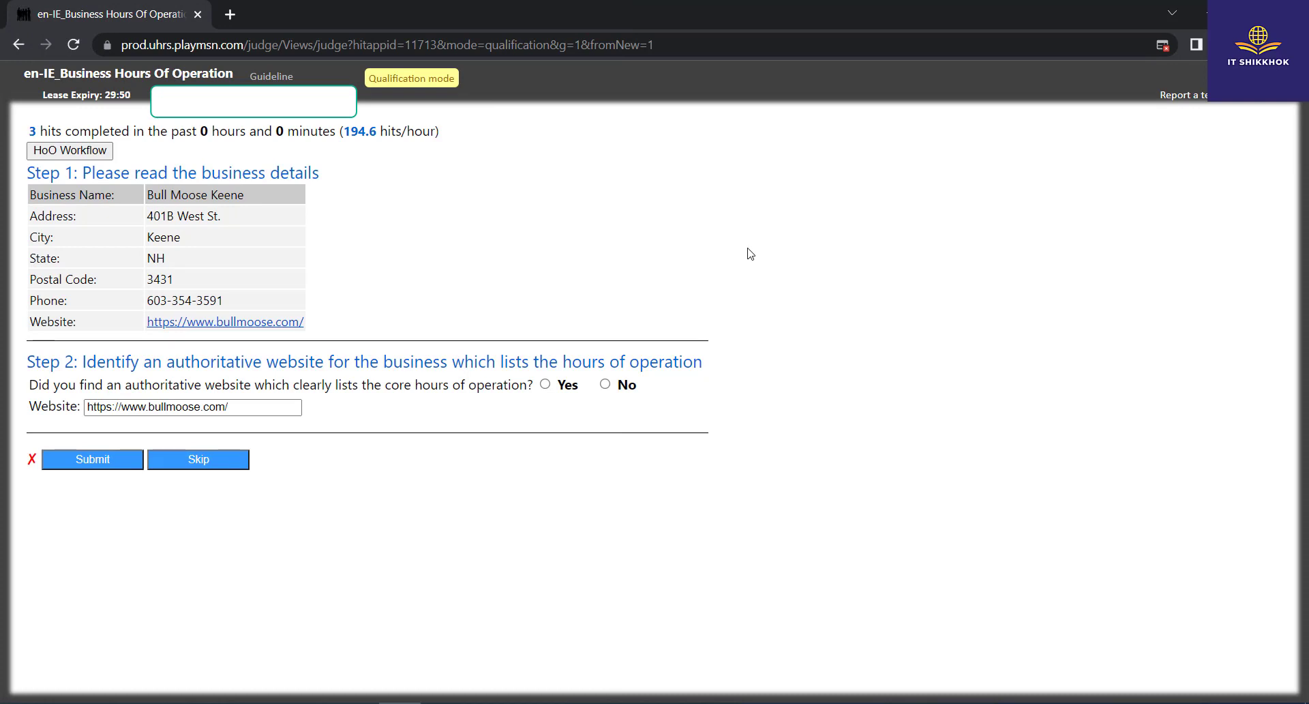
Answer Yes for Bull Moose Keene's authoritative website, mark Monday through Sunday hours as Incorrect, submit the judgment, and acknowledge the test result
left_click(545, 384)
scroll(539, 396, "down", 2)
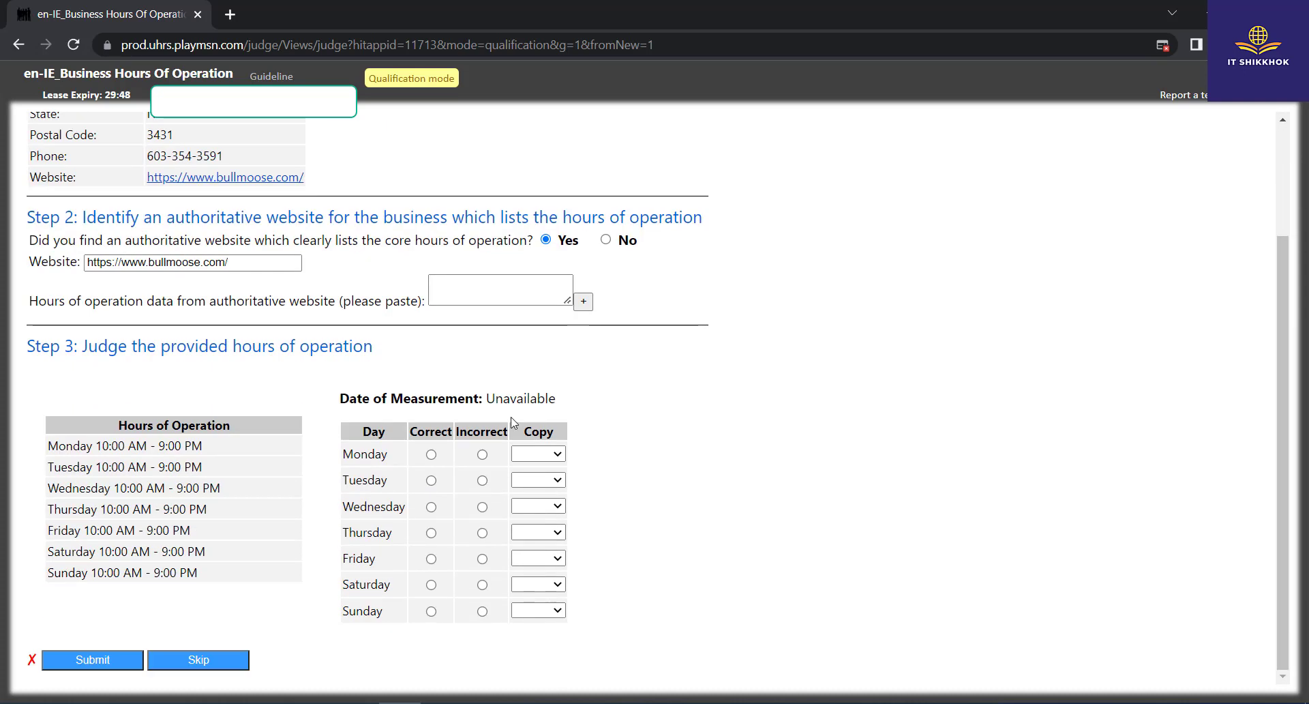
left_click(482, 454)
left_click(482, 480)
left_click(482, 507)
left_click(482, 533)
left_click(482, 558)
left_click(482, 584)
left_click(482, 611)
left_click(106, 660)
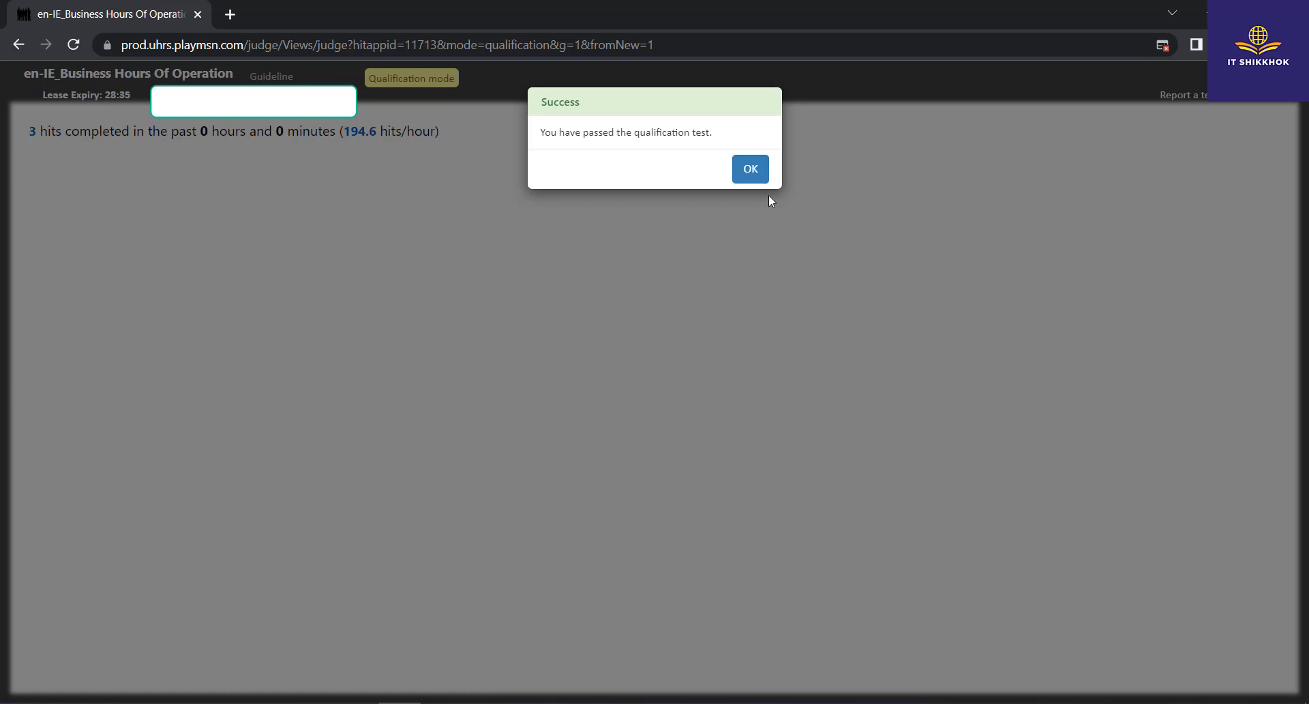
left_click(750, 170)
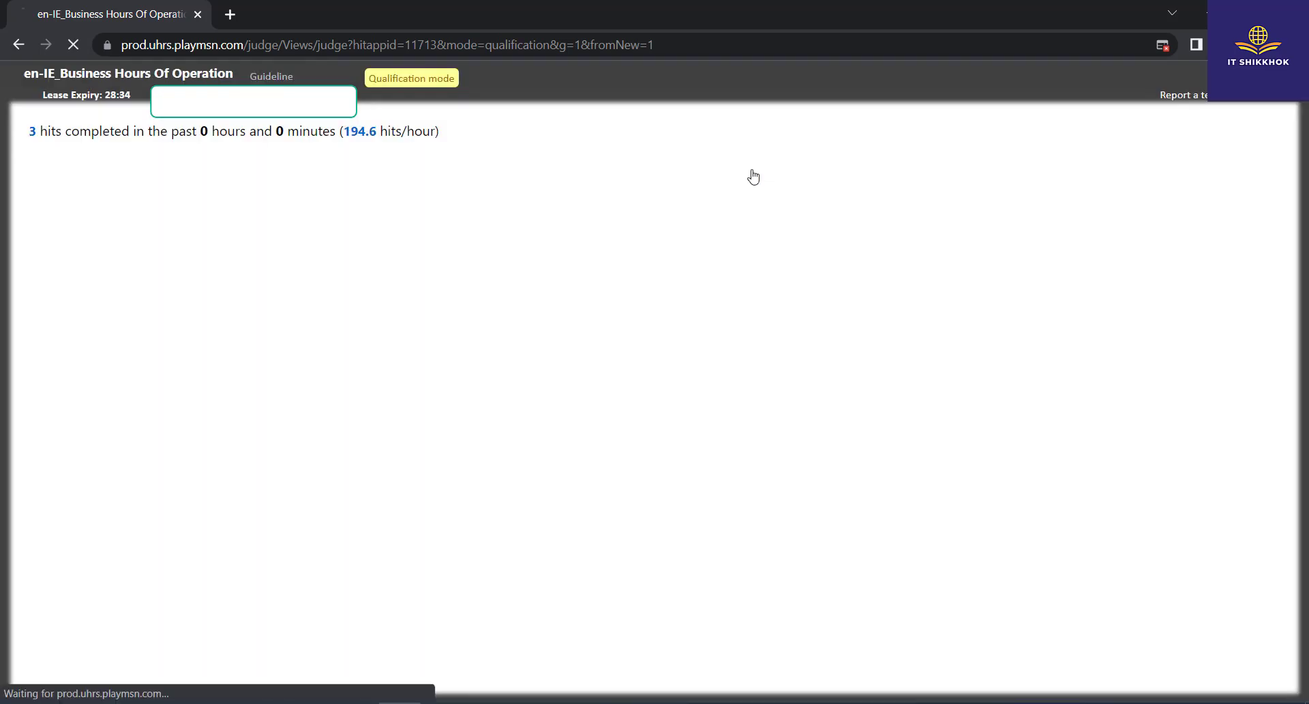